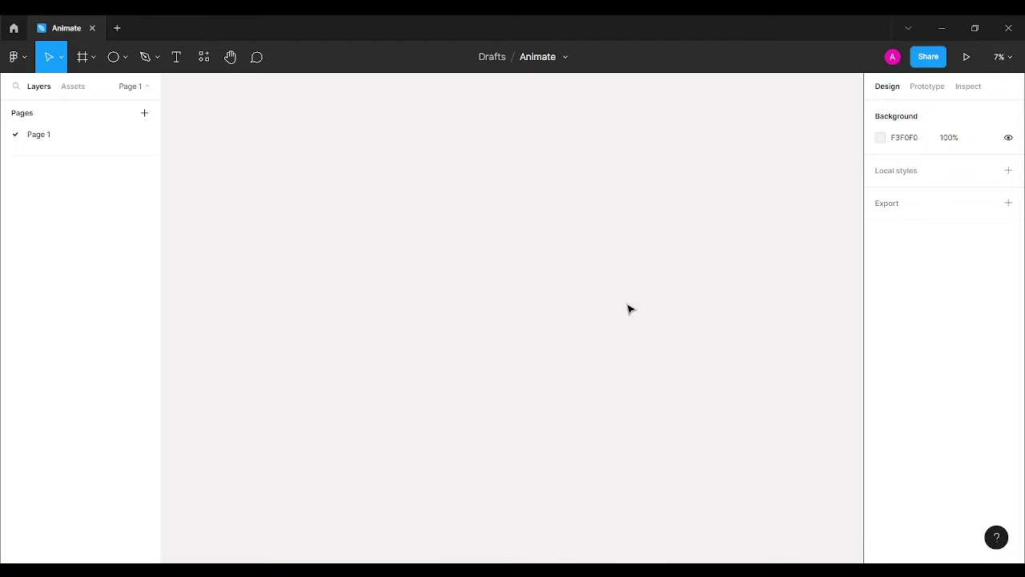
Draw a grey 2032×2032 square and round its corners to a 175 radius.
left_click(125, 57)
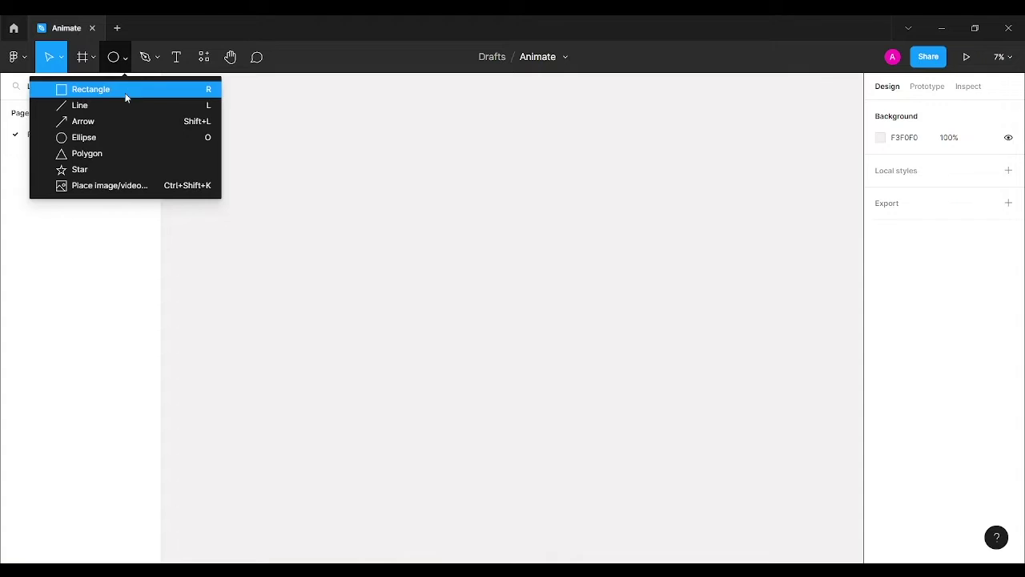
left_click(129, 90)
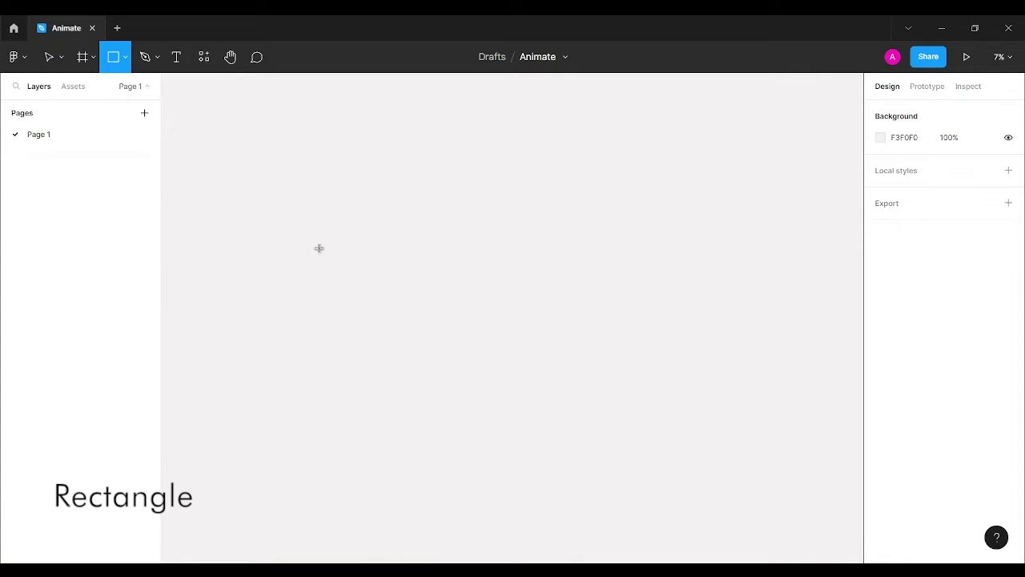
left_click_drag(319, 249, 417, 345)
left_click(972, 190)
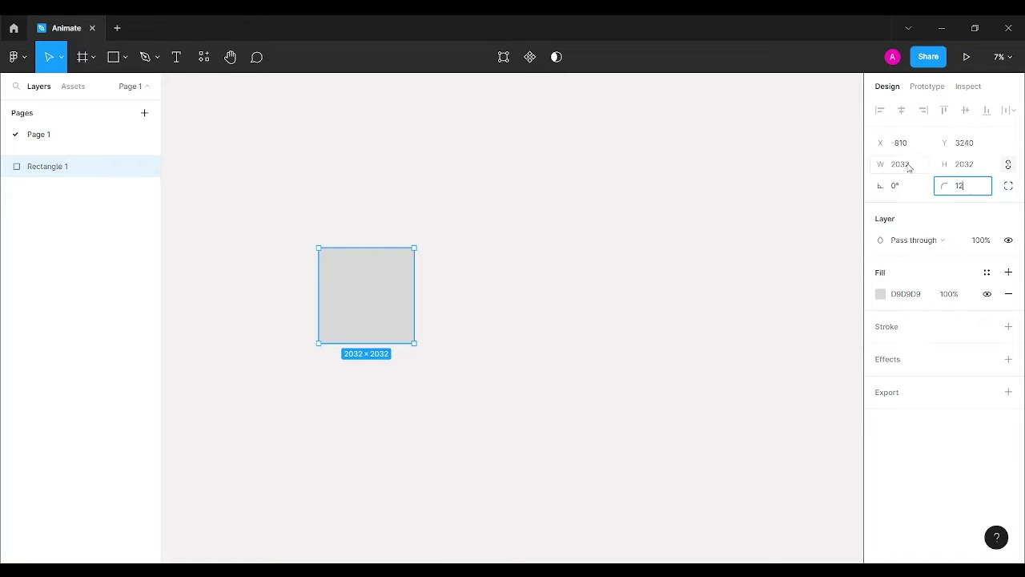
key("Return")
left_click_drag(951, 185, 657, 176)
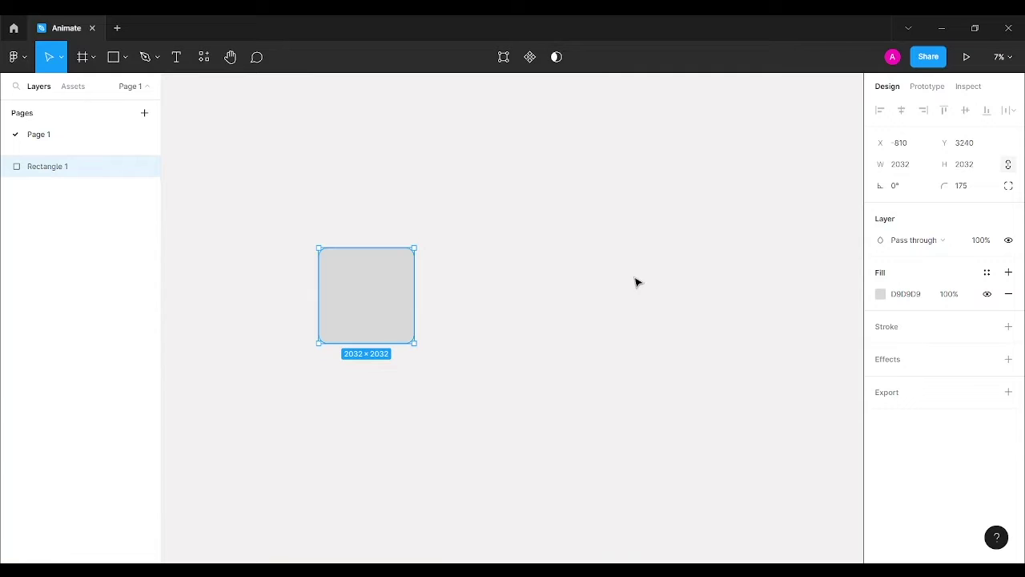
left_click(564, 273)
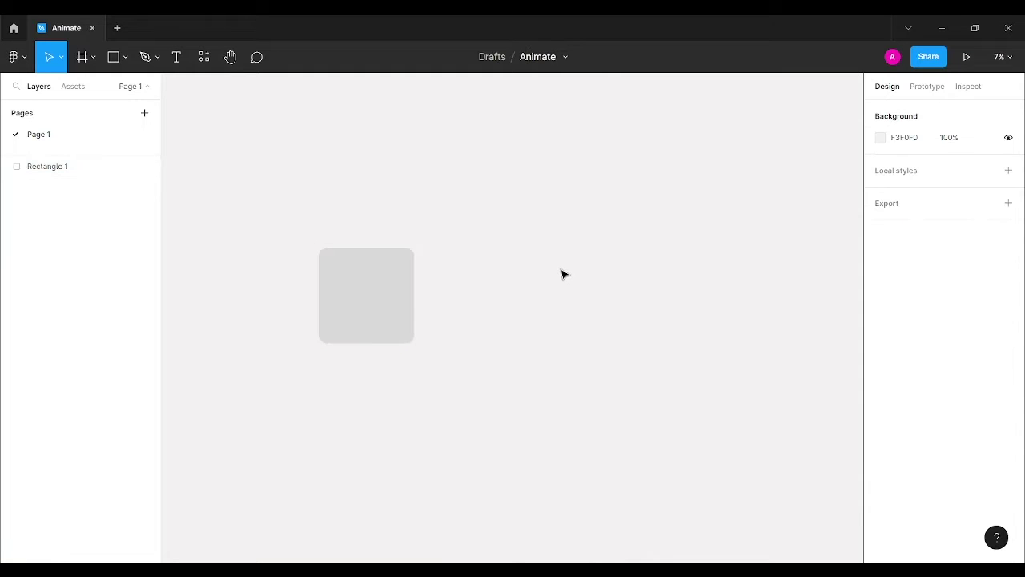
Insert the filled and outline bell icons from the Eva Icons plugin.
left_click(204, 58)
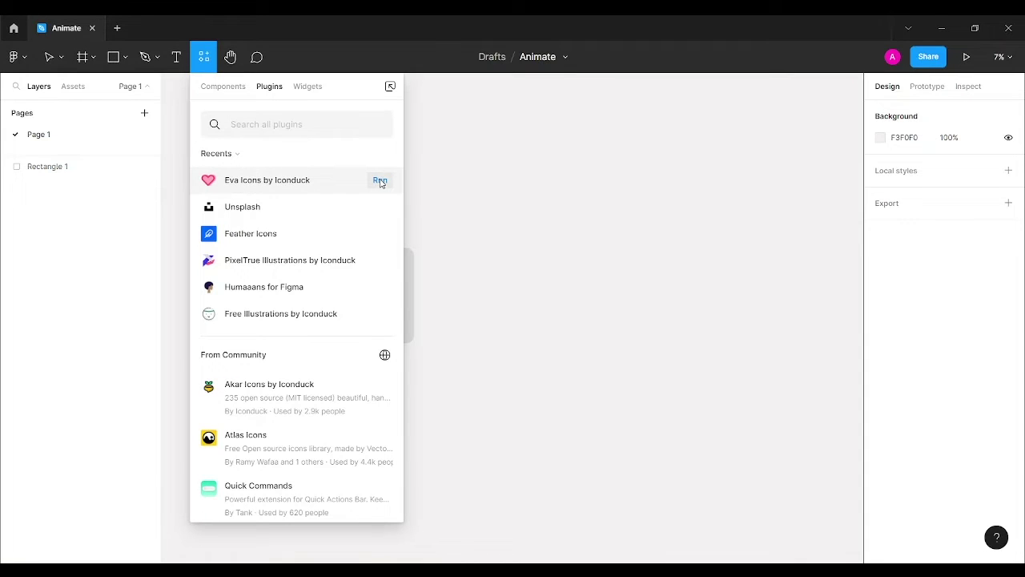
left_click(380, 182)
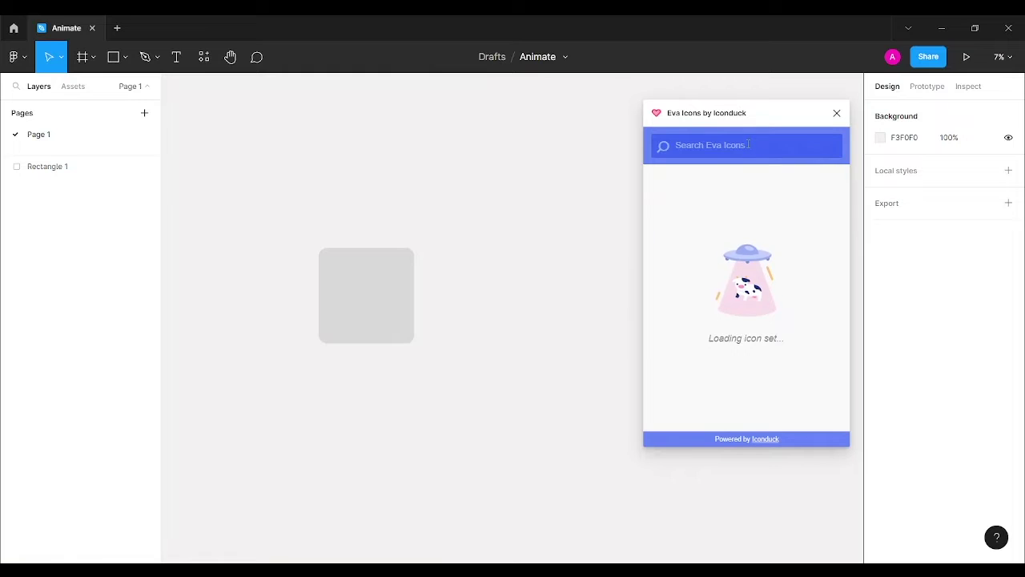
type("Bell")
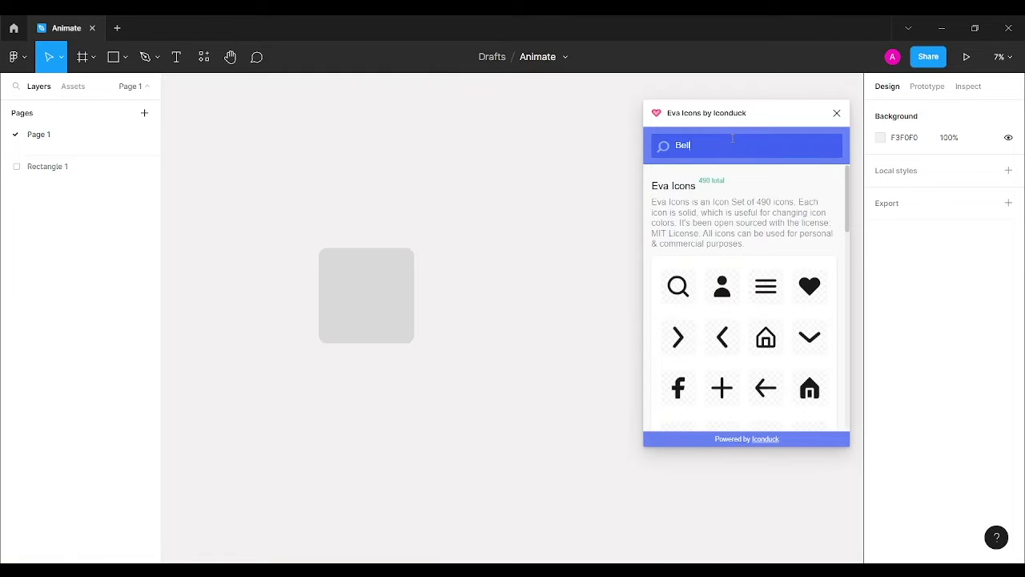
key("Return")
left_click(681, 230)
left_click(723, 230)
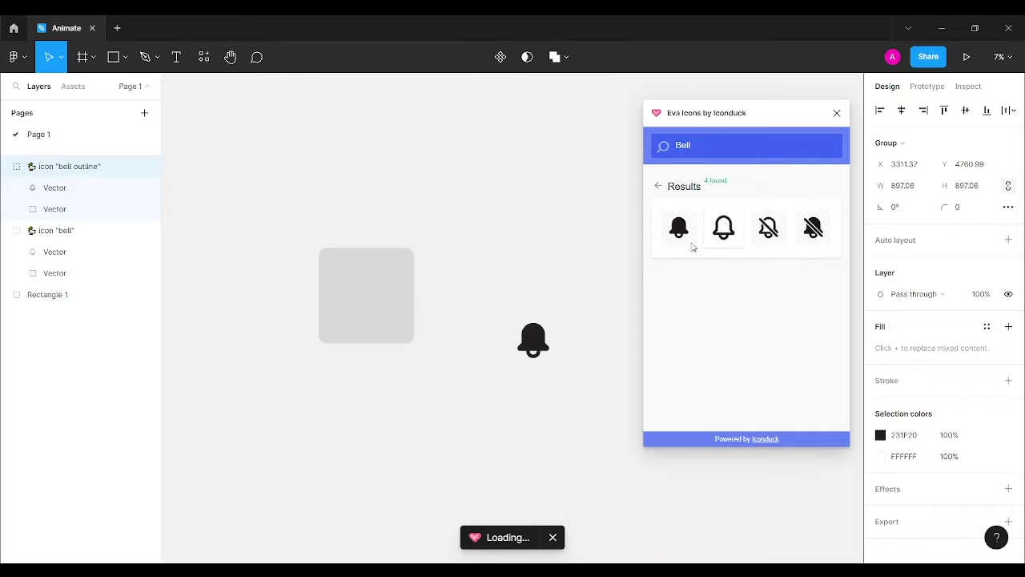
Centre the outline bell in the grey square and move the filled bell to the lower right.
left_click_drag(535, 348, 535, 234)
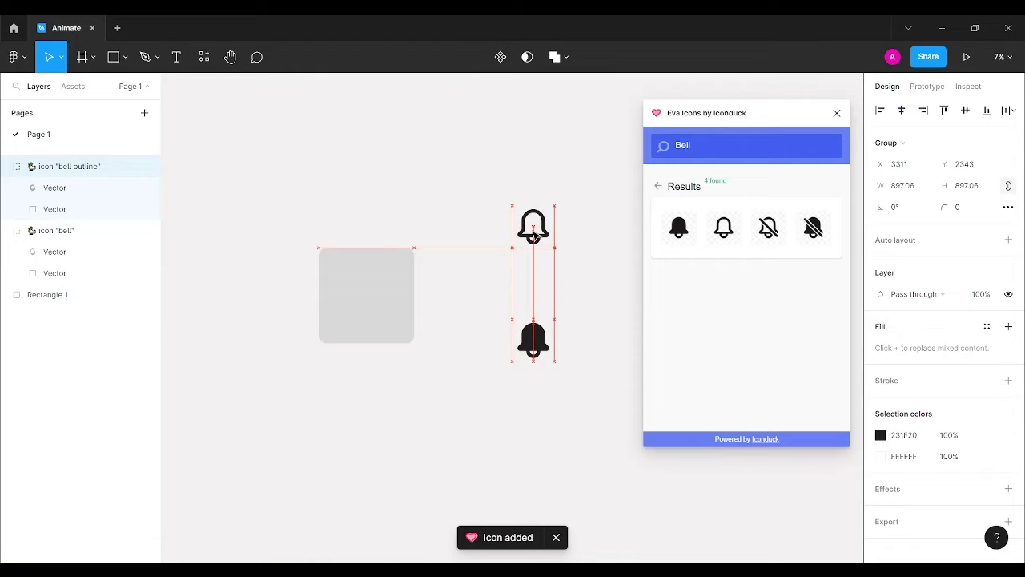
left_click(838, 113)
left_click_drag(534, 340, 770, 497)
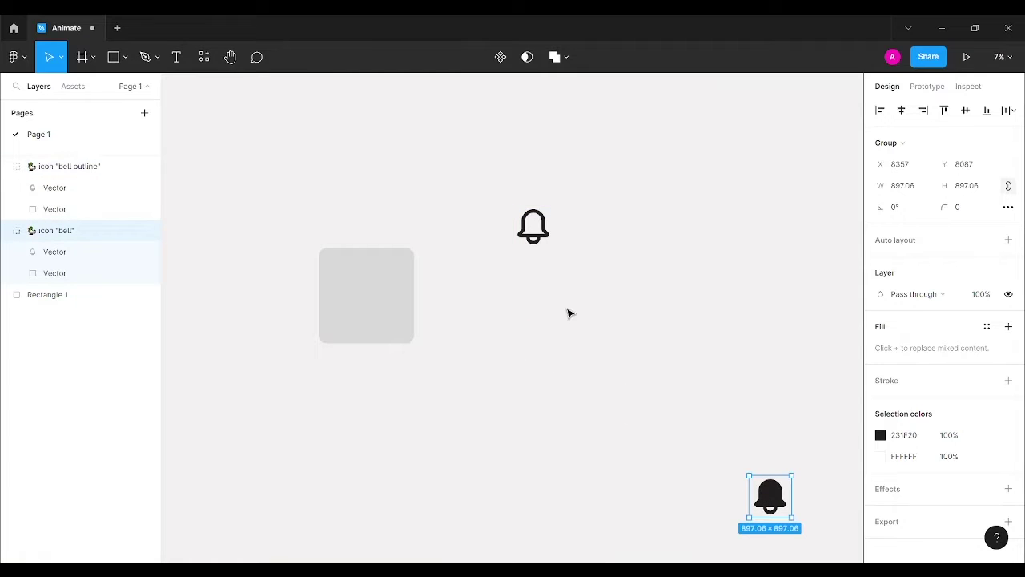
left_click_drag(543, 238, 374, 309)
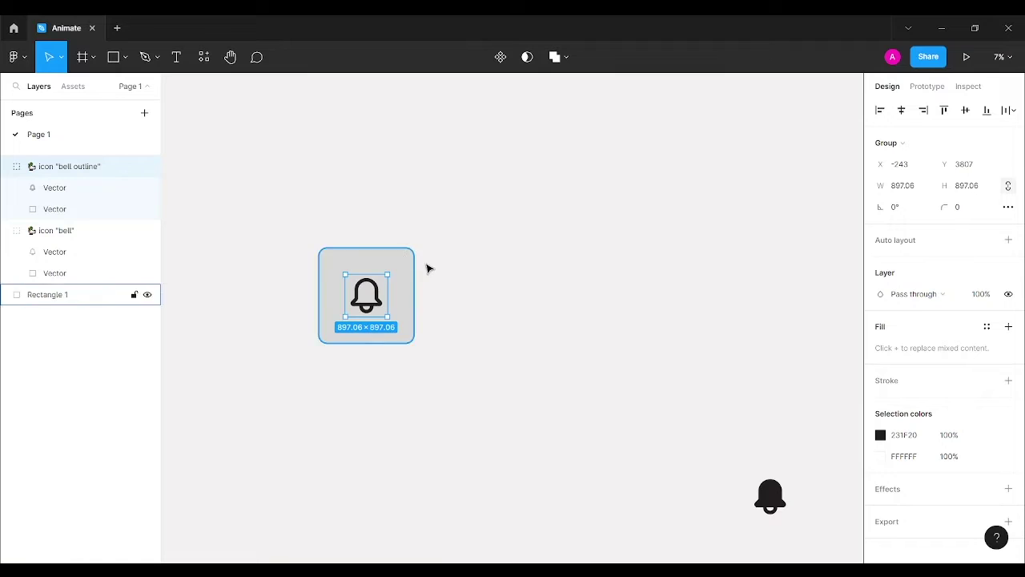
scroll(900, 412, "down", 1)
Recolour the outline bell from 231F20 to bright red FF1F00.
left_click(880, 429)
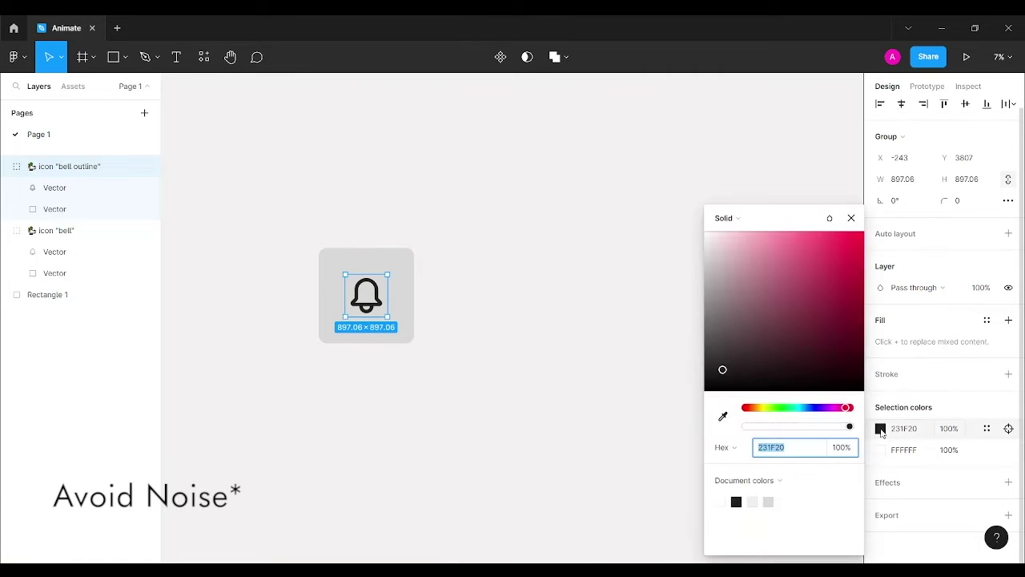
left_click_drag(807, 306, 886, 225)
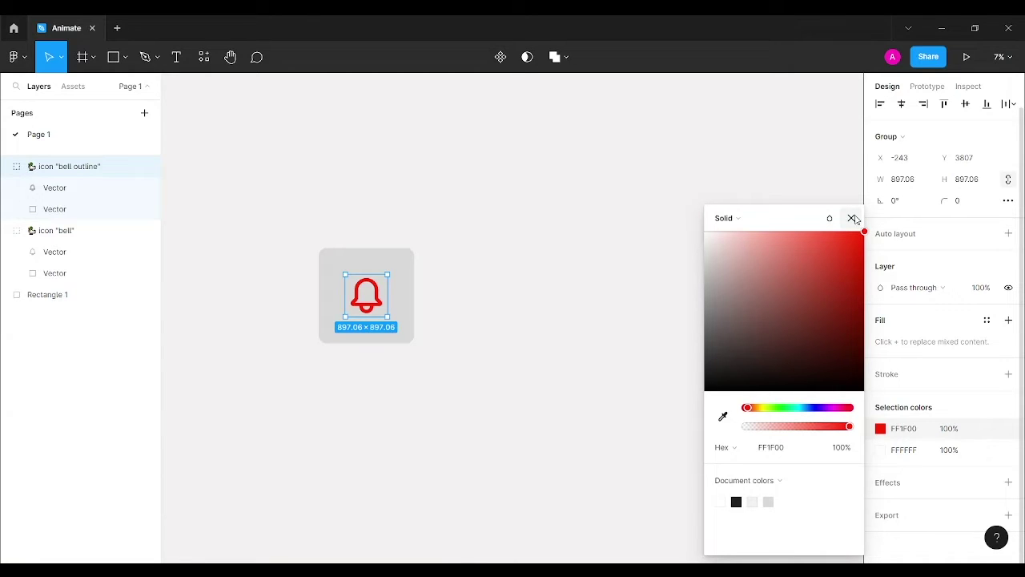
left_click(852, 219)
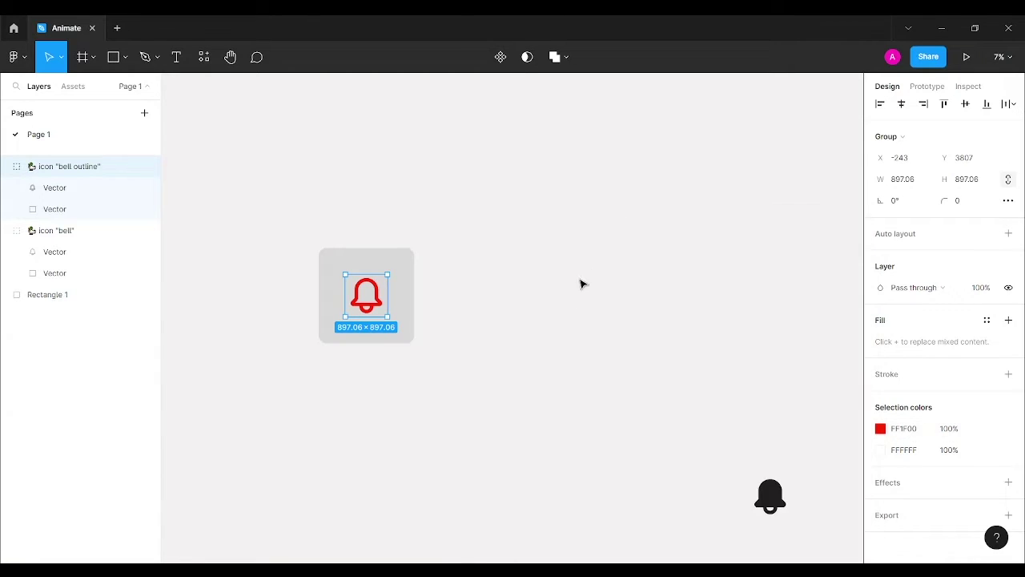
left_click(566, 299)
scroll(399, 363, "up", 1)
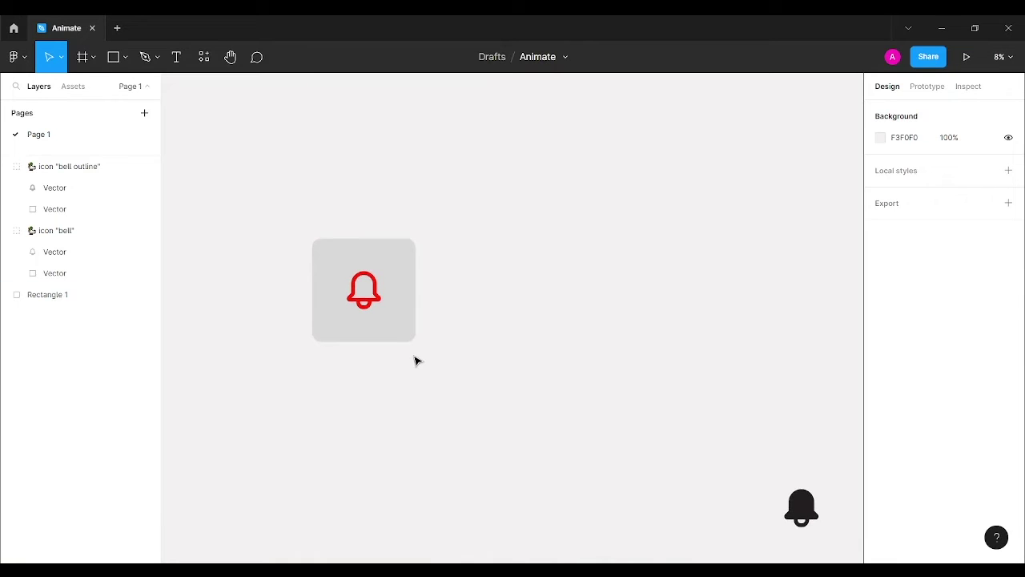
scroll(414, 360, "up", 3)
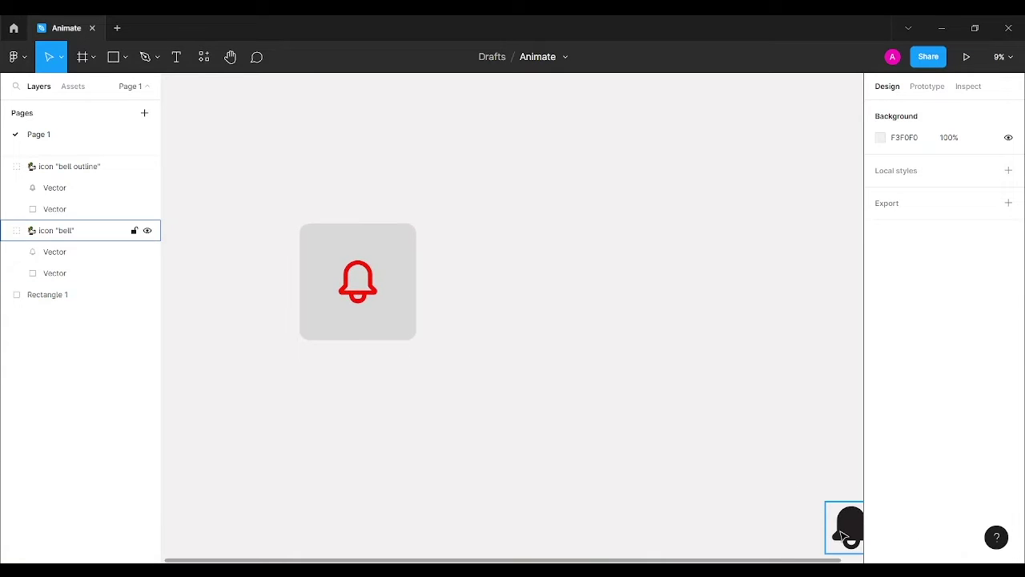
left_click(119, 61)
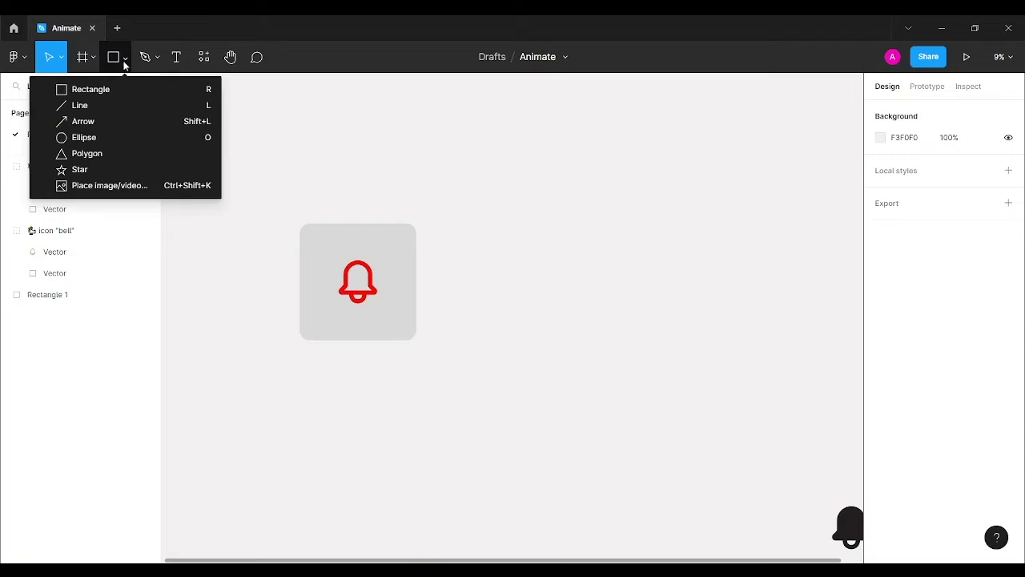
Draw a circle beside the bell tile and fill it with the bell's red.
left_click(116, 136)
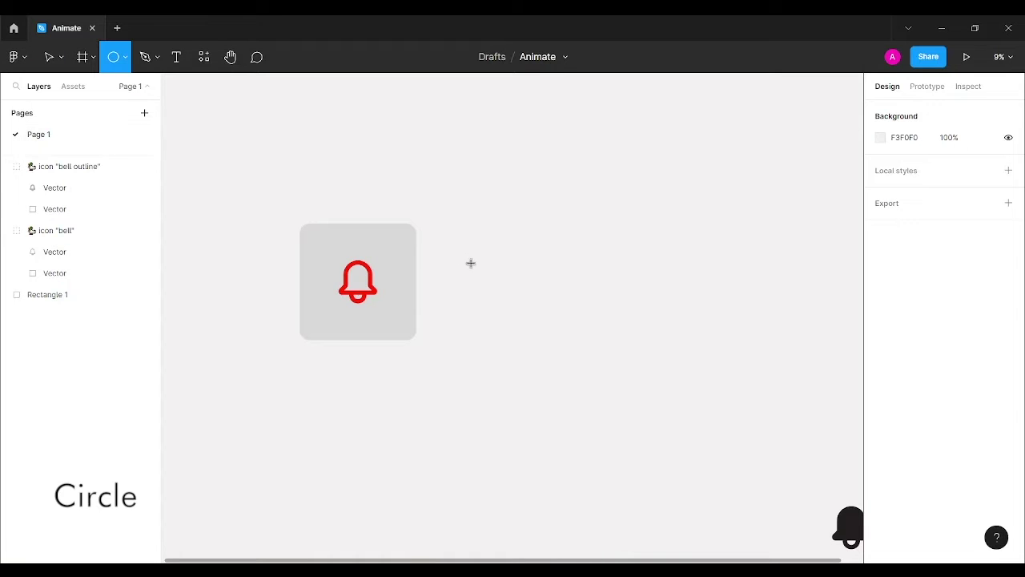
left_click_drag(469, 261, 550, 327)
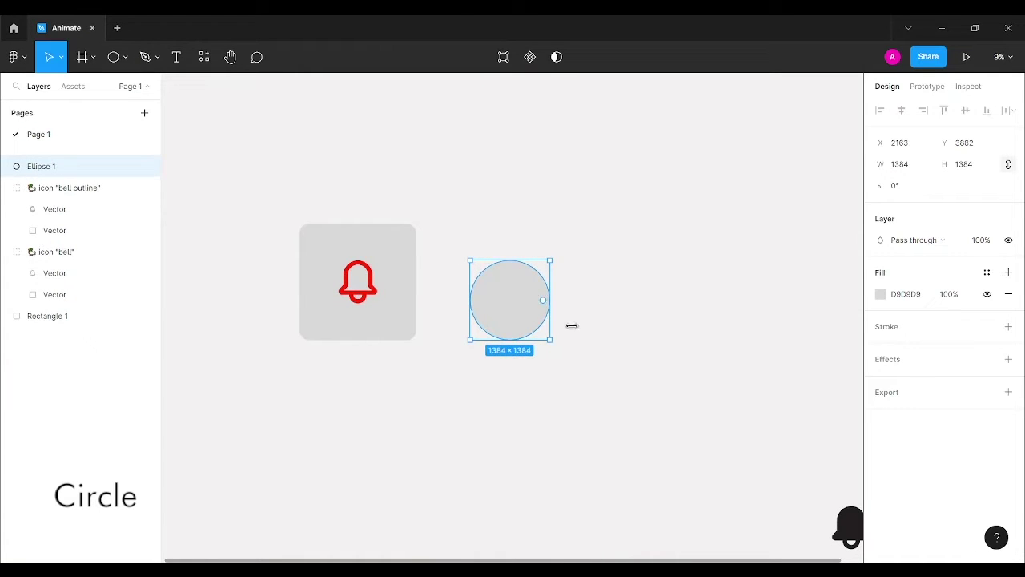
left_click(881, 294)
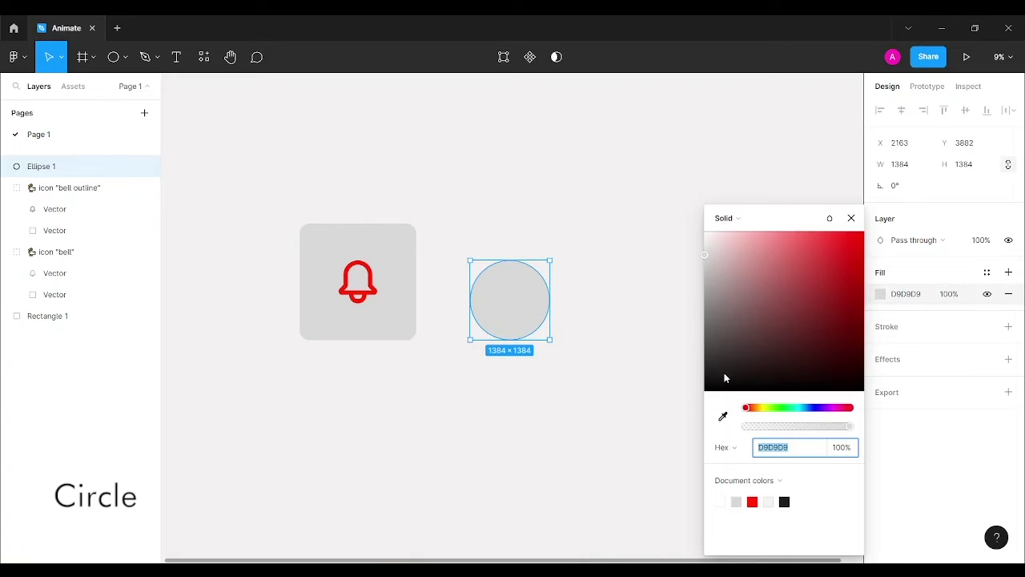
left_click(723, 416)
left_click(381, 282)
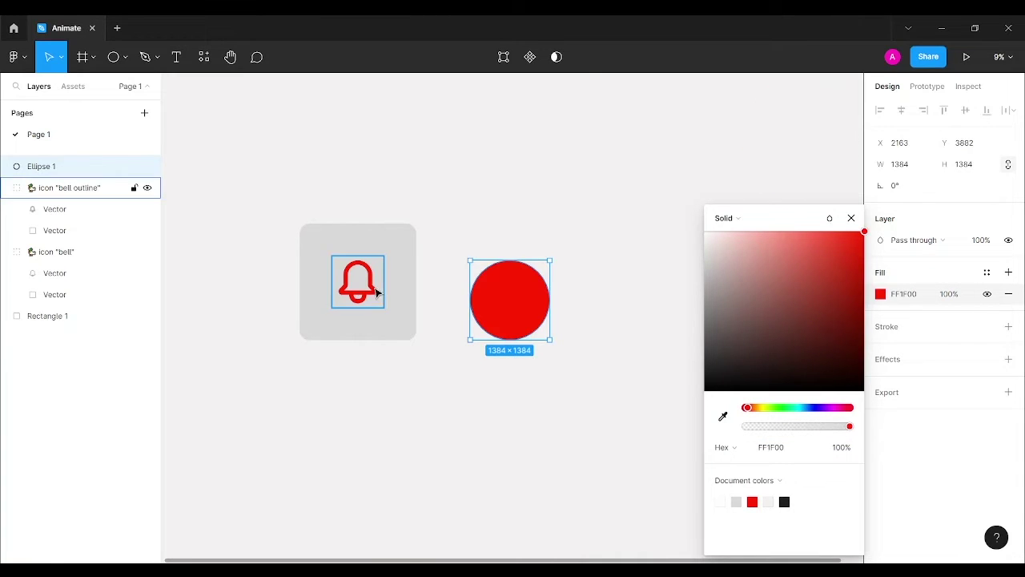
left_click(852, 218)
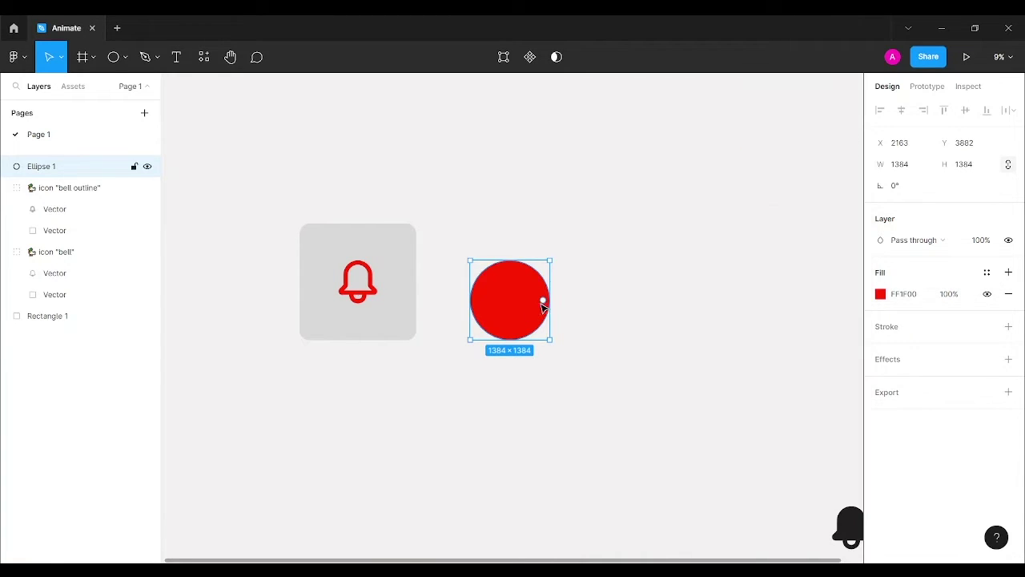
Turn the red circle into a ring with 60% inner ratio and send it behind the tile.
left_click_drag(544, 301, 490, 311)
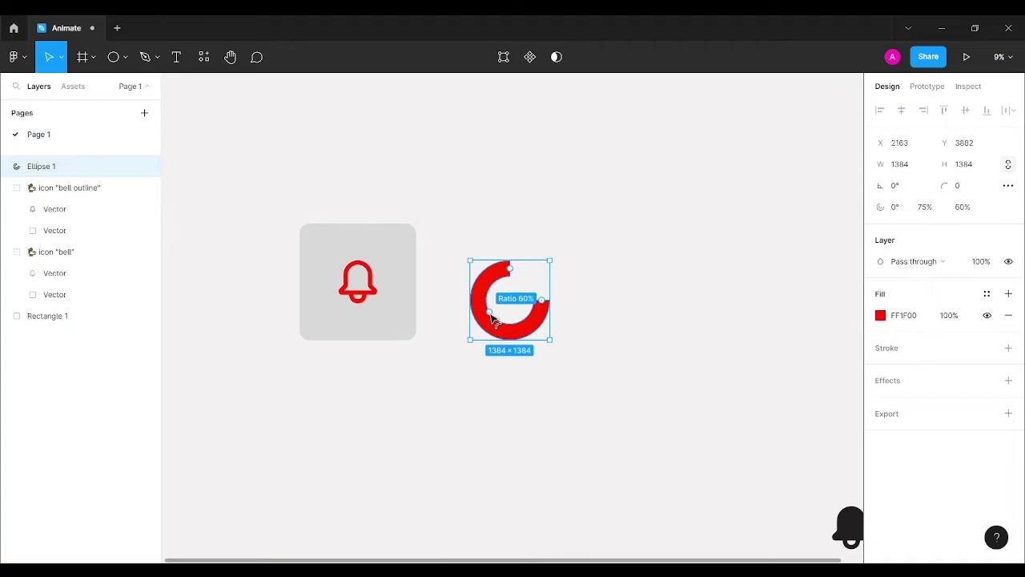
left_click_drag(518, 272, 384, 311)
left_click(654, 331)
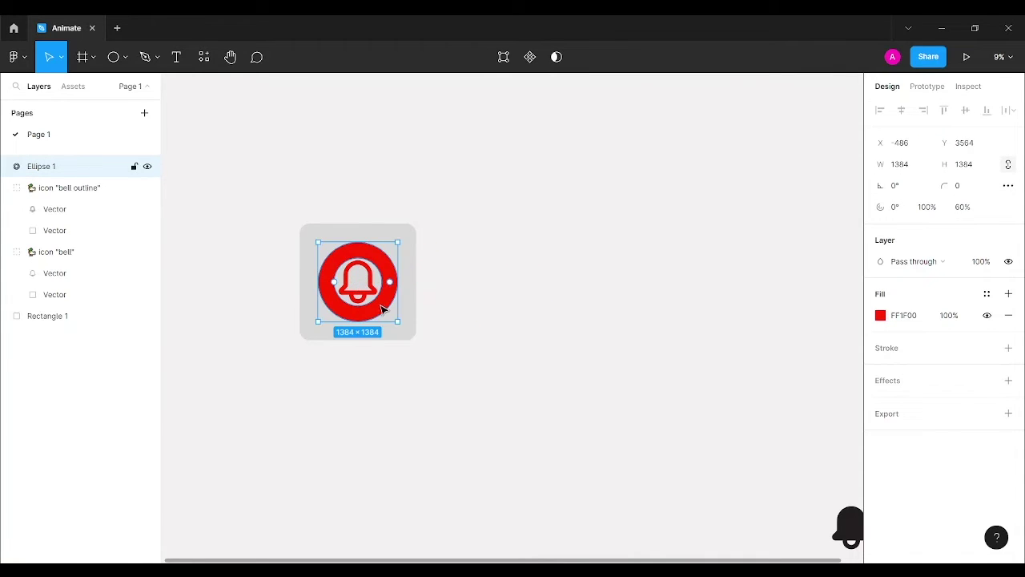
right_click(377, 311)
left_click(423, 293)
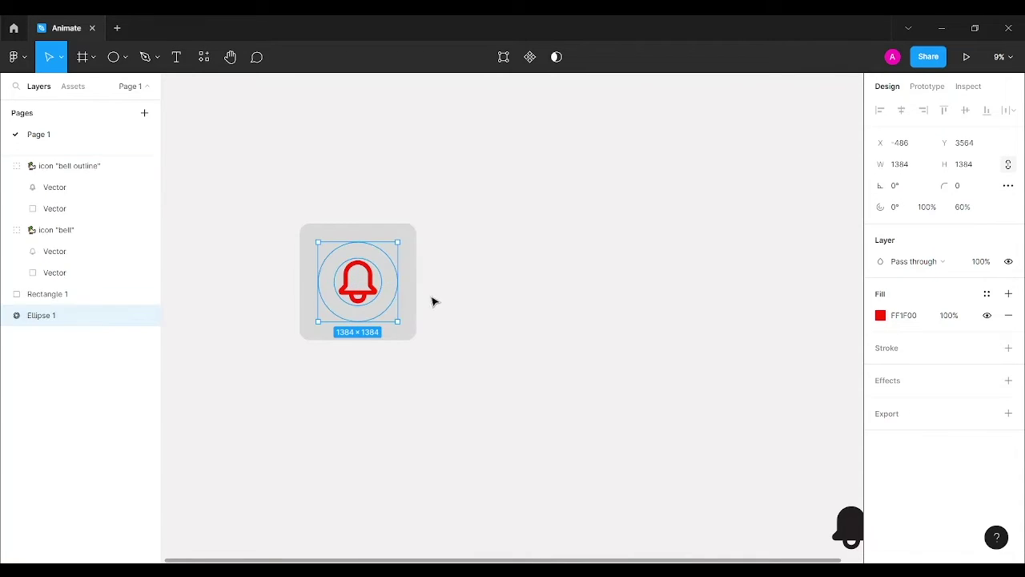
left_click(441, 315)
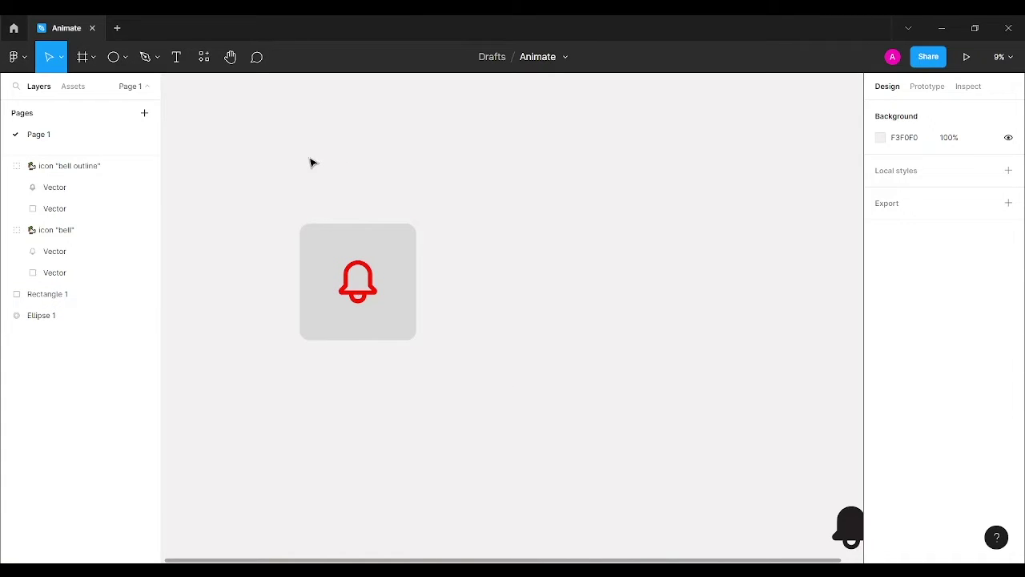
Wrap the bell tile in a white frame, Frame 1.
left_click(84, 58)
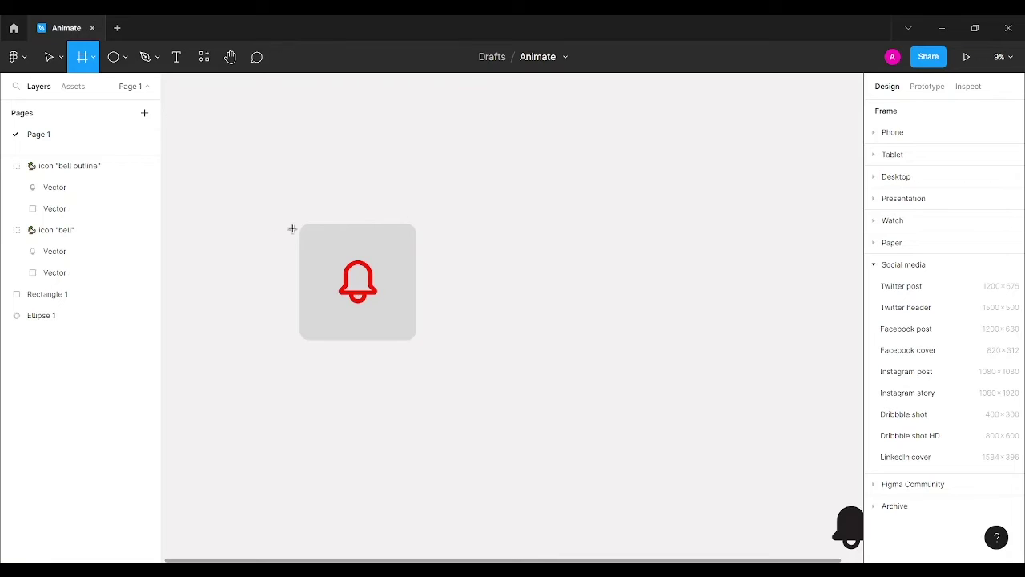
left_click_drag(272, 190, 457, 355)
left_click(277, 168)
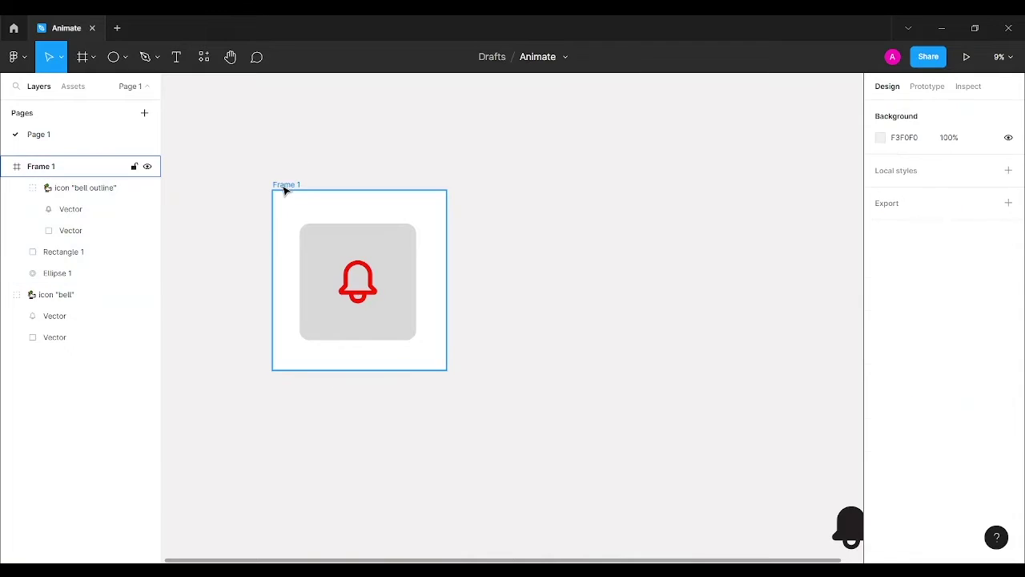
left_click(284, 186)
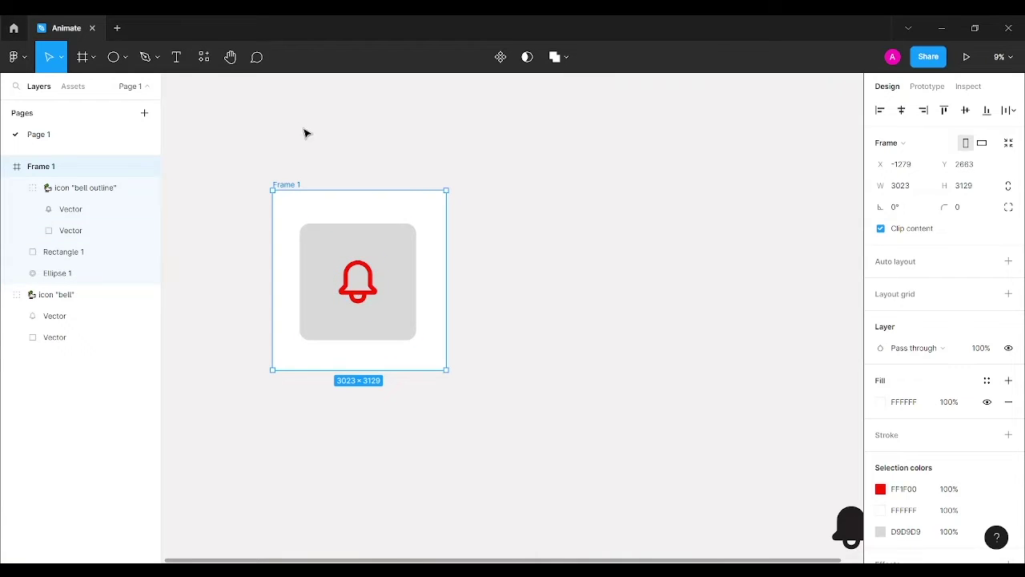
Duplicate Frame 1 to its right as Frame 2.
left_click(360, 160)
scroll(370, 160, "down", 3)
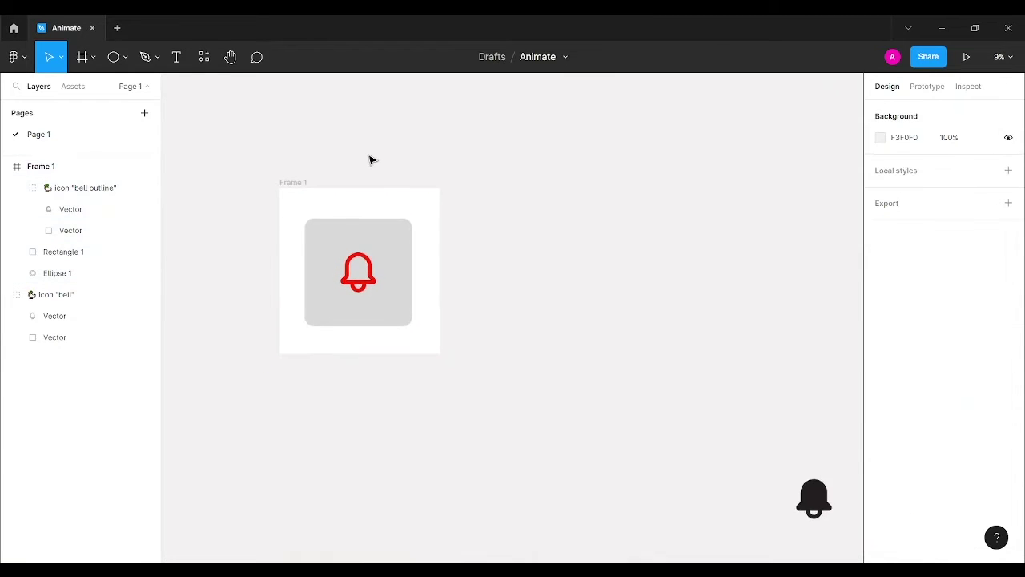
left_click(296, 178)
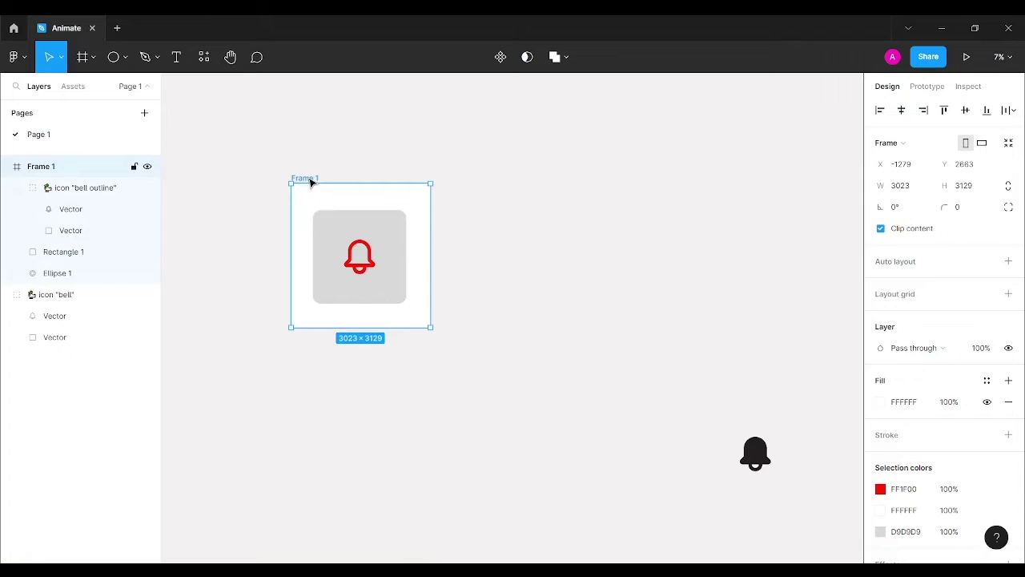
left_click_drag(311, 183, 484, 182)
Scale the bell outline in Frame 2 up to 1224×1224.
left_click(615, 265)
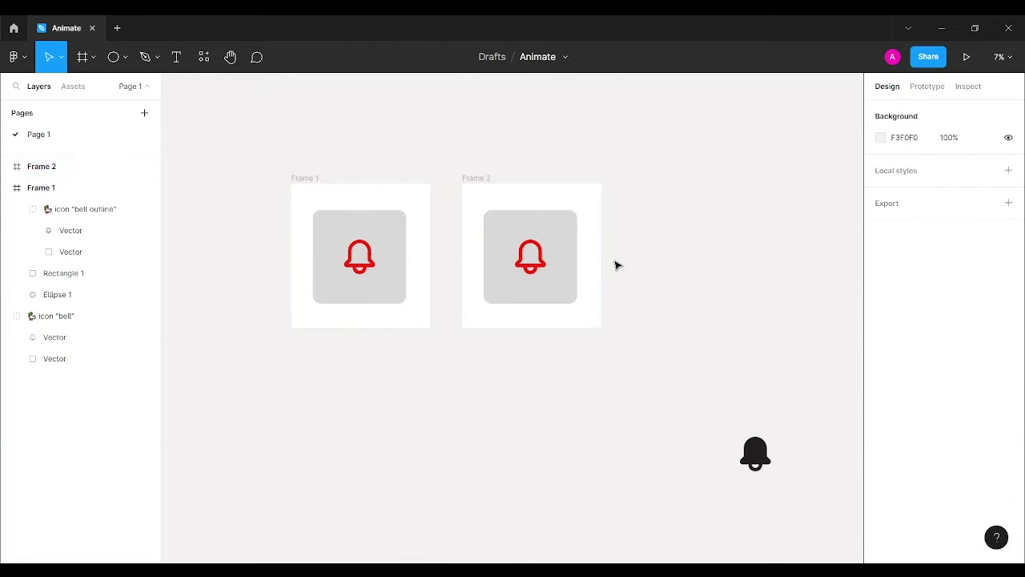
left_click(545, 270)
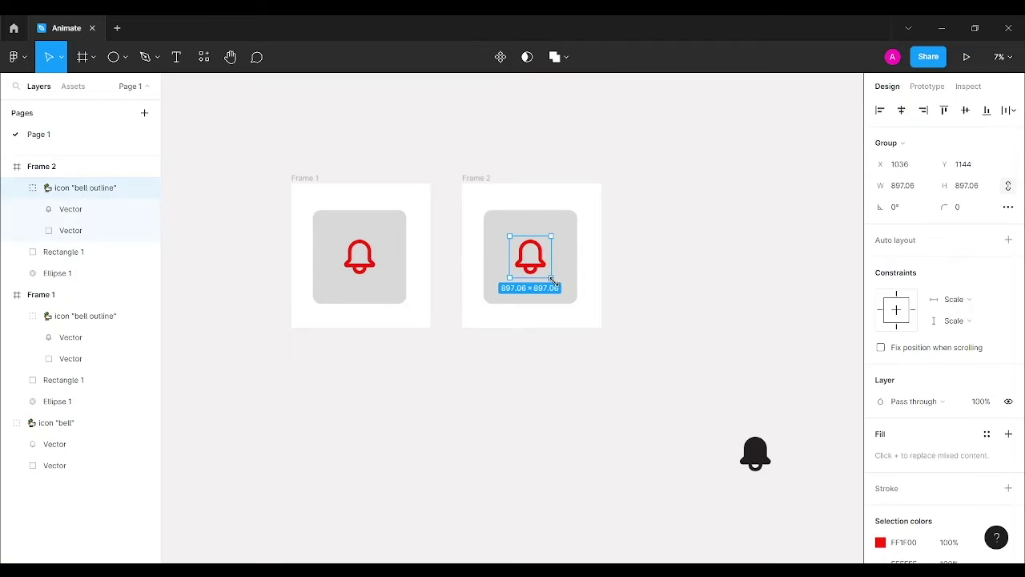
mouse_move(552, 278)
left_mouse_down()
mouse_move(565, 293)
mouse_move(551, 276)
left_mouse_up()
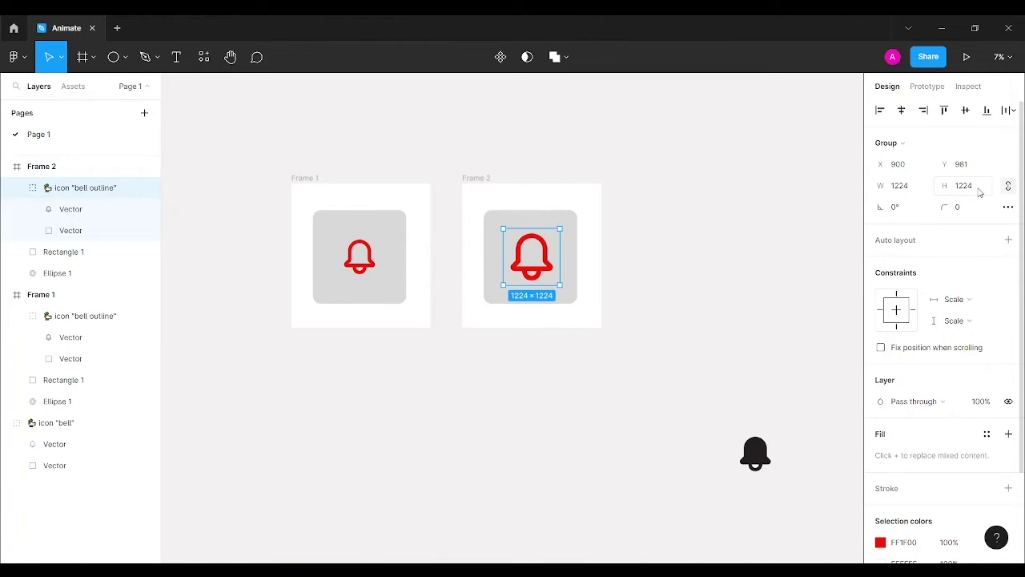
left_click(635, 253)
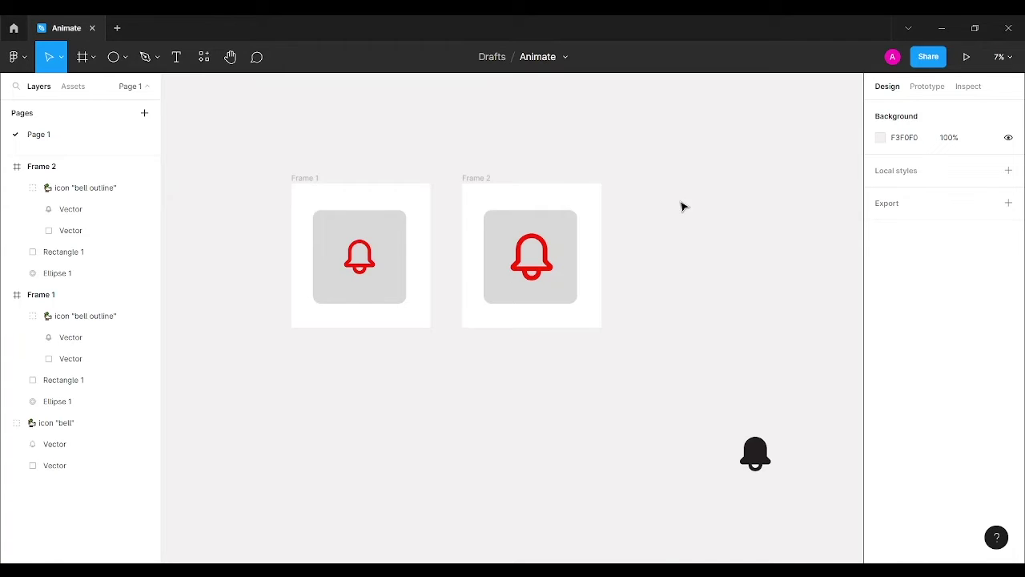
Duplicate Frame 2 as Frame 3 and delete its bell outline.
left_click(479, 177)
left_click_drag(481, 181, 652, 179)
left_click(714, 155)
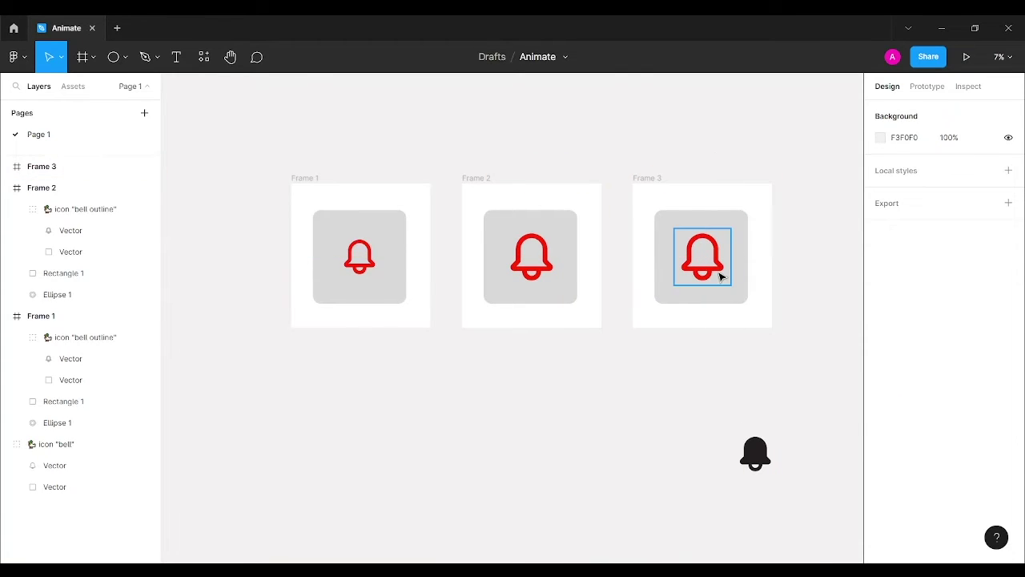
left_click(717, 275)
key("Delete")
Move the black filled bell into Frame 3 and recolour it red FF1F00.
left_click(753, 451)
left_click_drag(754, 457, 702, 266)
scroll(933, 465, "down", 3)
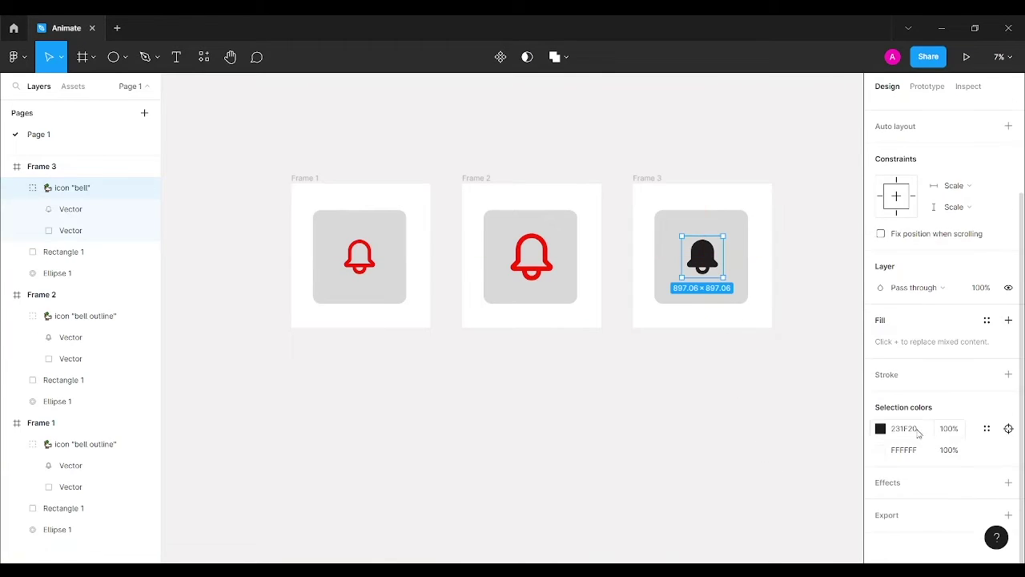
left_click(881, 430)
left_click(724, 417)
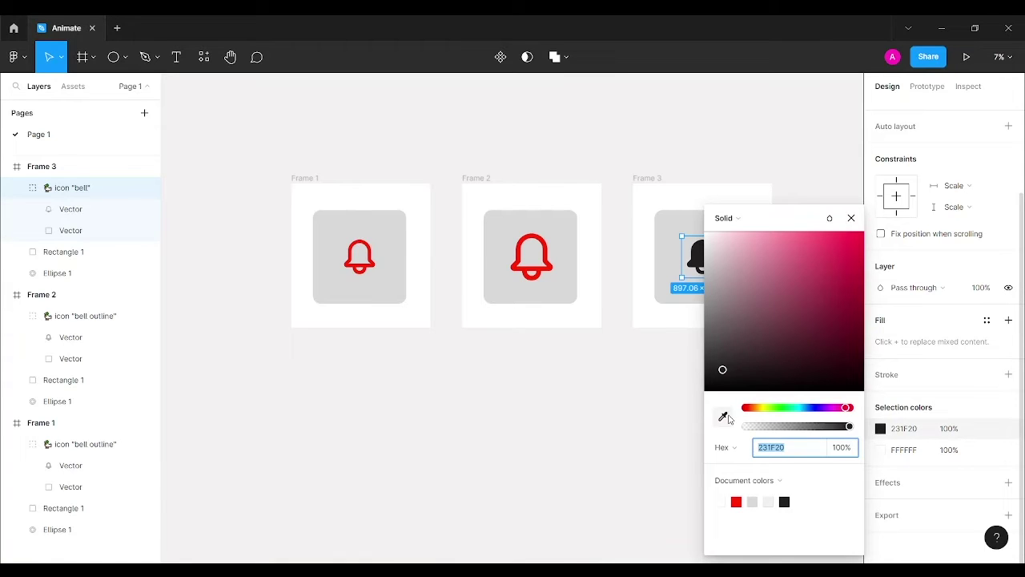
left_click(555, 258)
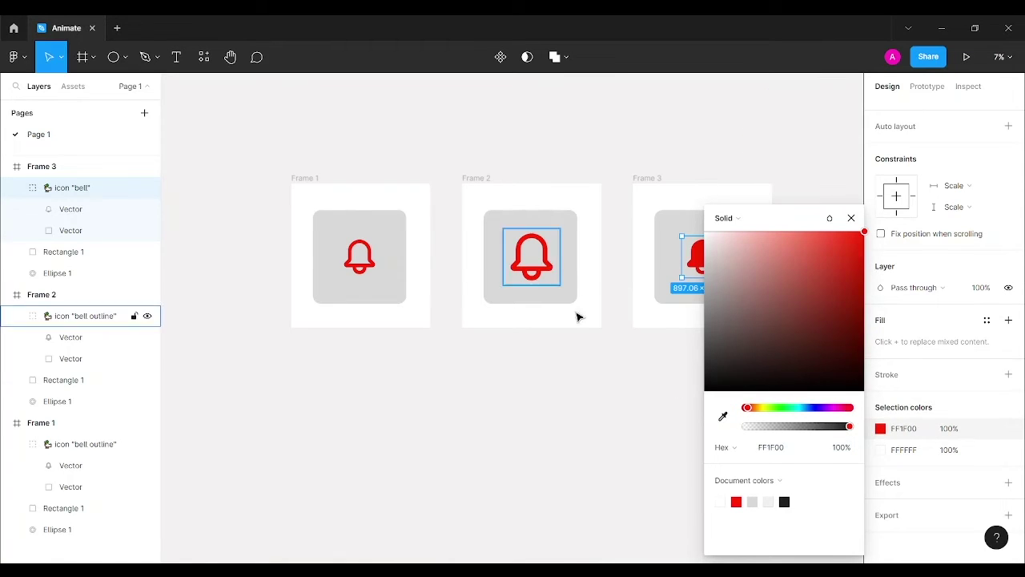
left_click(681, 371)
Set the solid red bell in Frame 3 to 1224×1224.
left_click(549, 263)
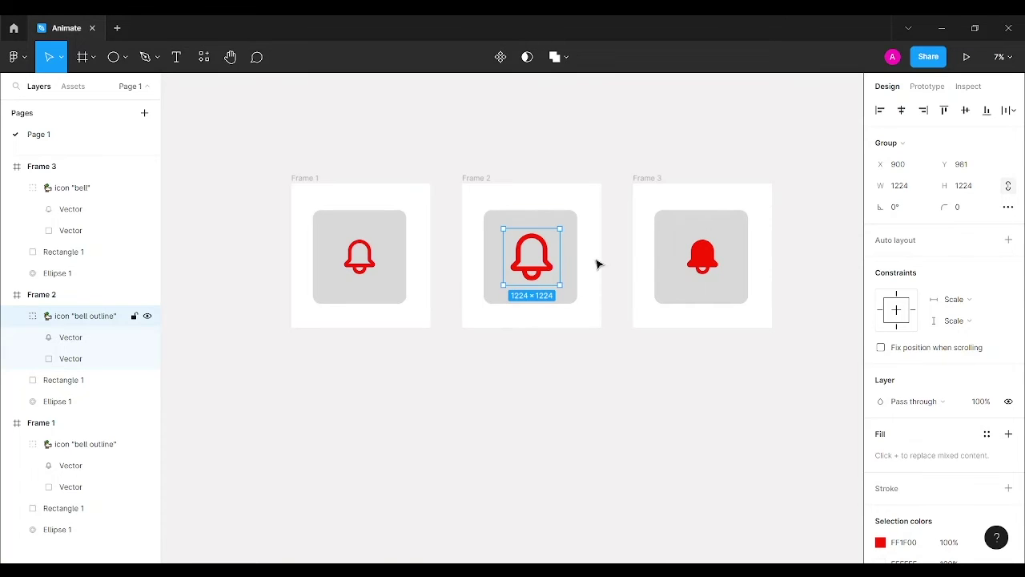
left_click(703, 256)
left_click(984, 192)
type("1224")
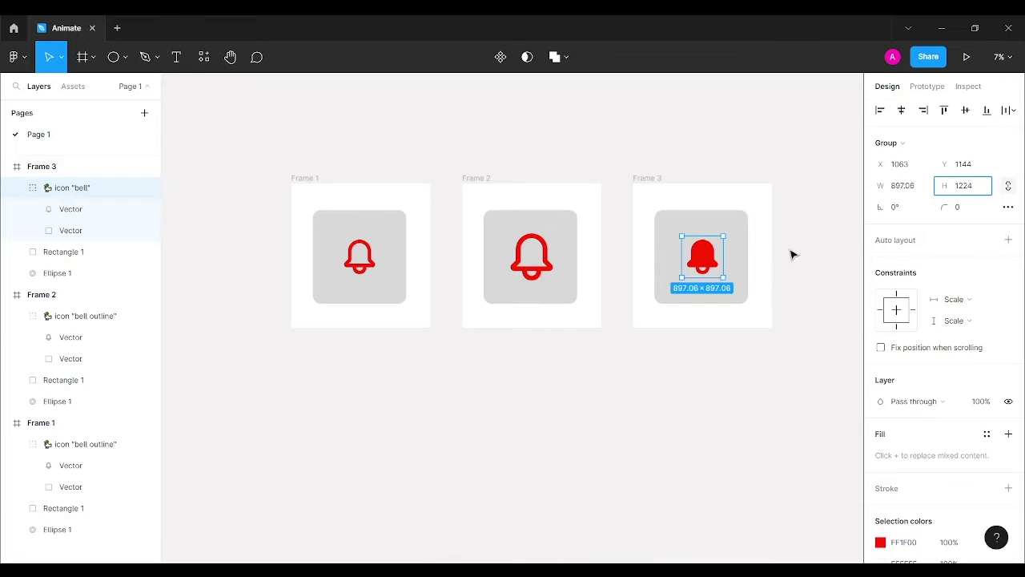
left_click(792, 252)
left_click(703, 264)
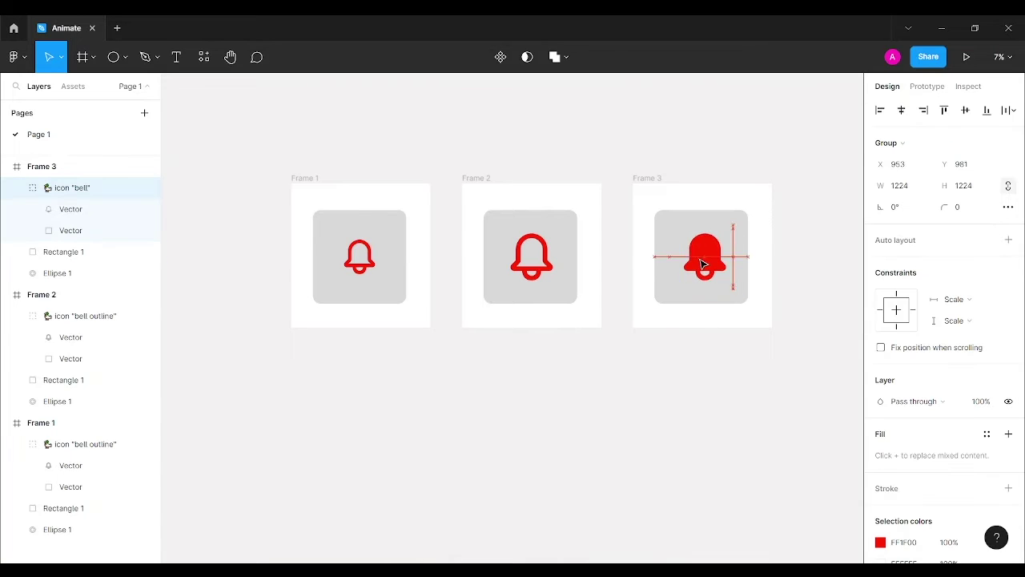
left_click(769, 380)
scroll(767, 375, "right", 2)
scroll(758, 344, "down", 2)
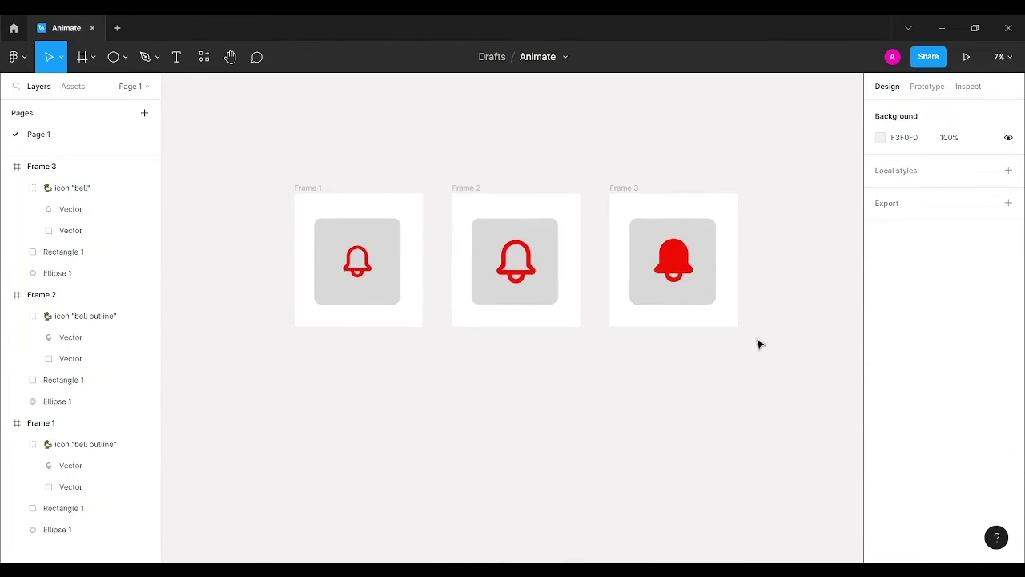
Duplicate Frame 3 to its right as Frame 4.
left_click(576, 202)
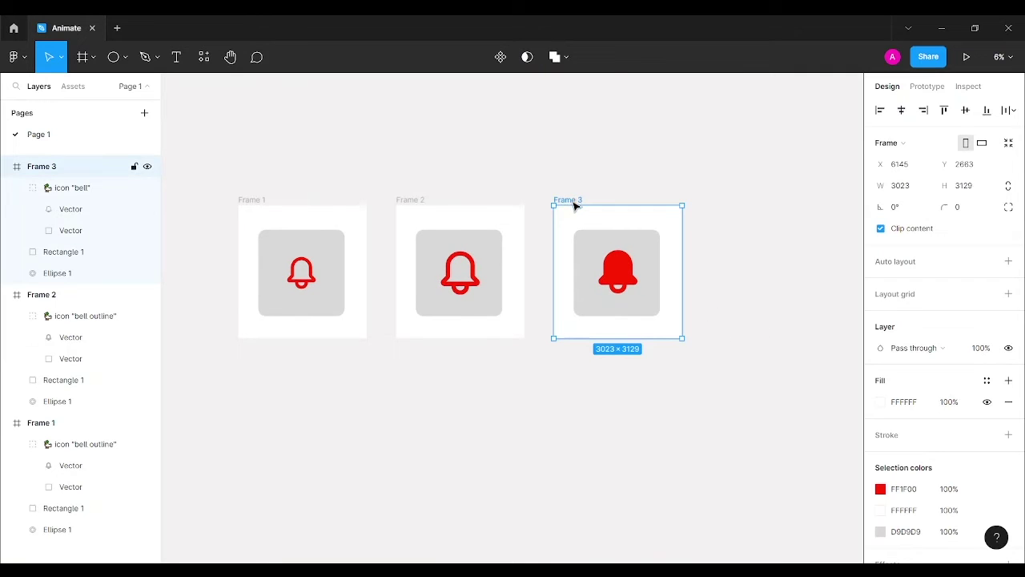
left_click_drag(589, 206, 737, 203)
left_click(746, 158)
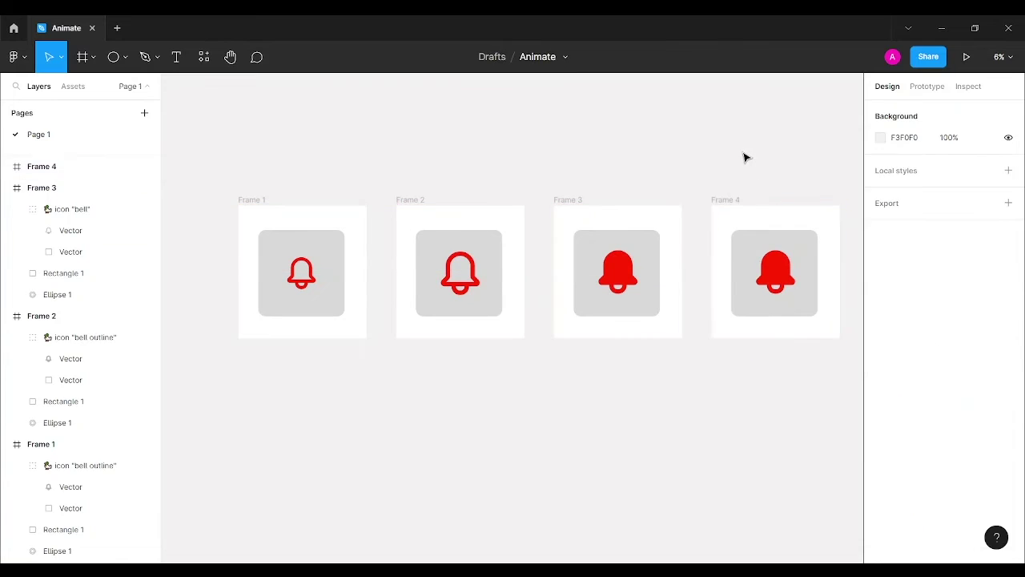
Shrink Frame 4's red bell to 897×897 and centre it on the tile.
left_click(789, 276)
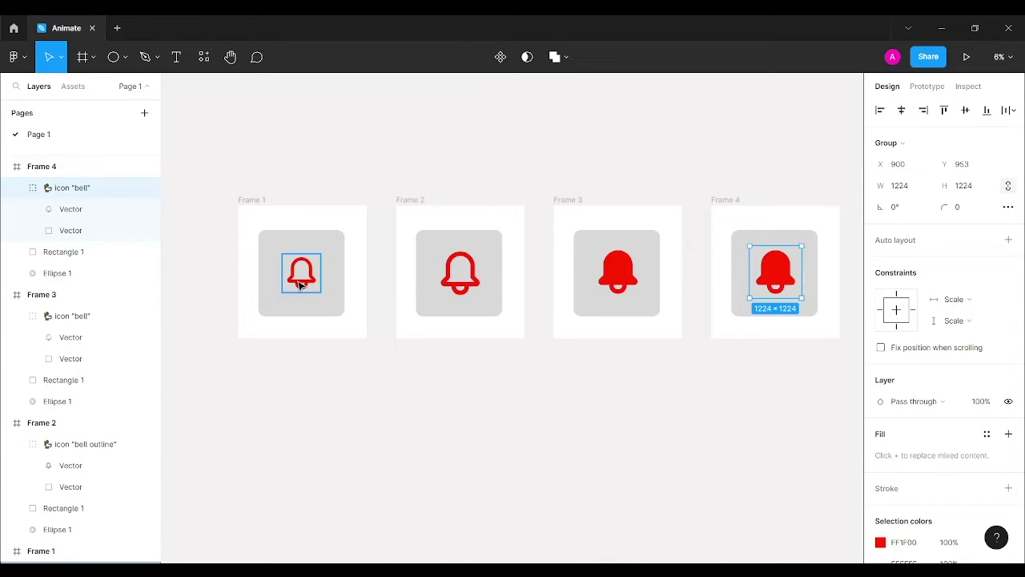
left_click(299, 285)
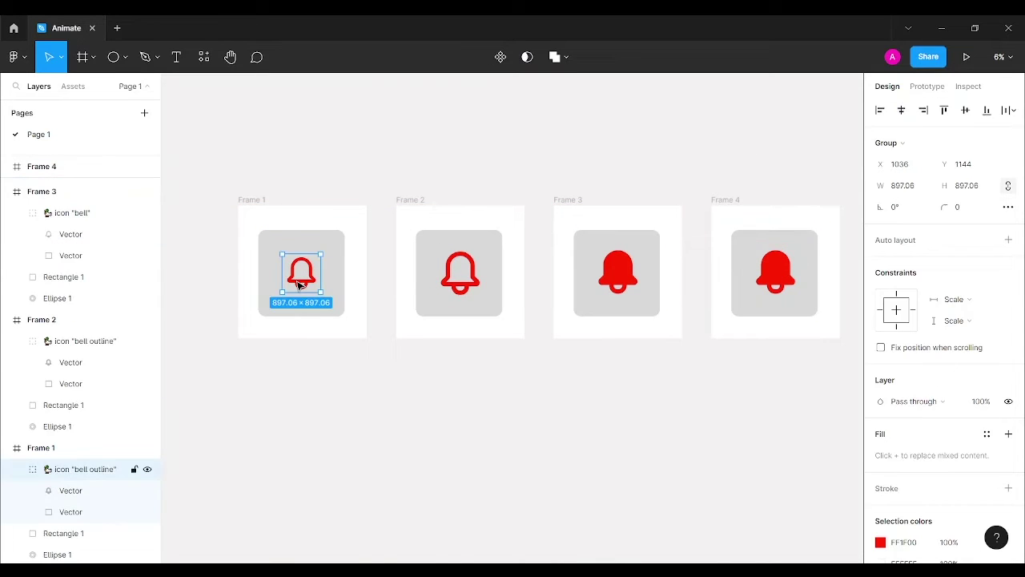
left_click(773, 280)
left_click(983, 188)
type("897")
key("Return")
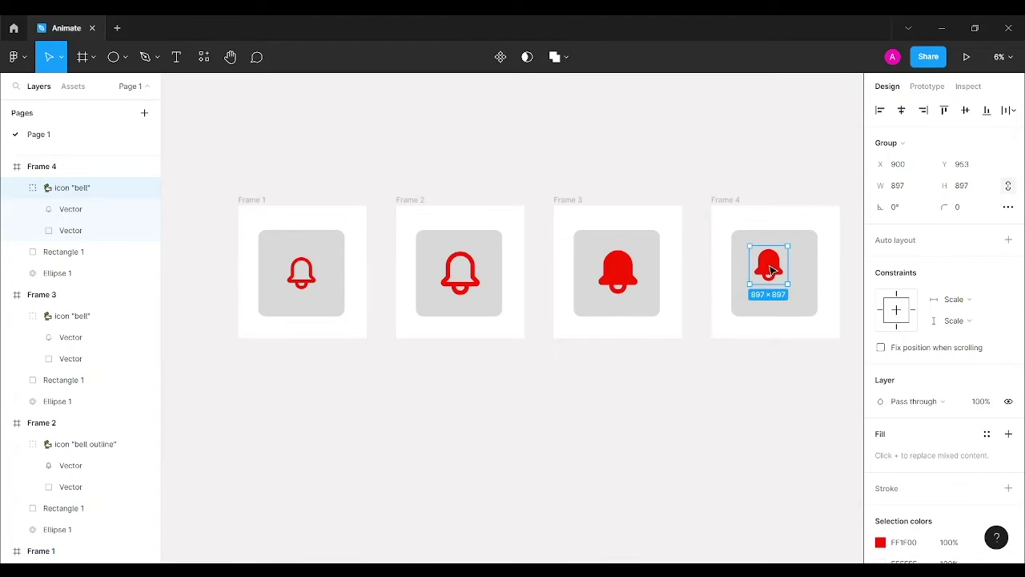
left_click_drag(769, 271, 775, 278)
left_click(694, 399)
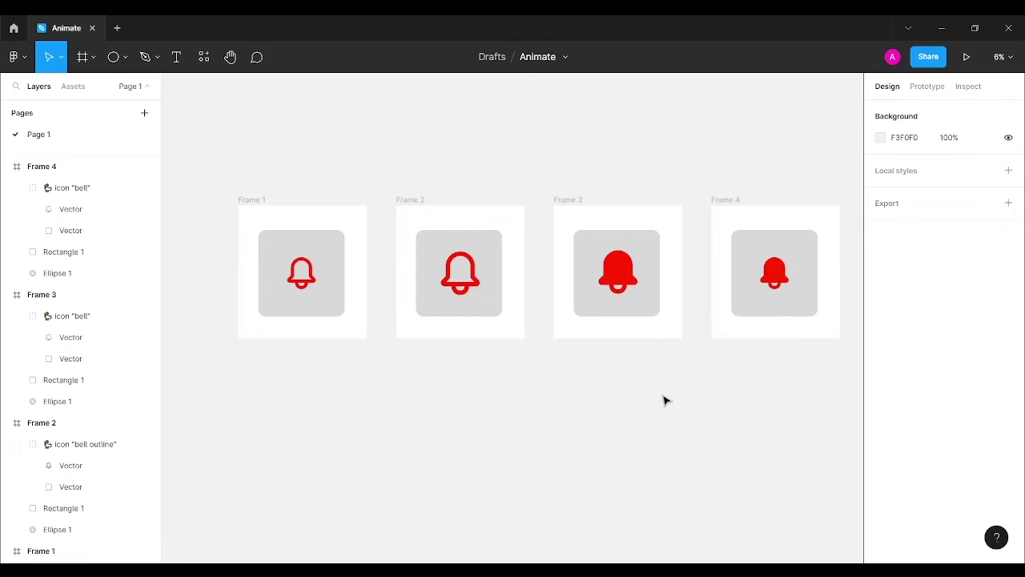
Link Frame 1 to Frame 2 with a While hovering prototype trigger.
left_click(926, 92)
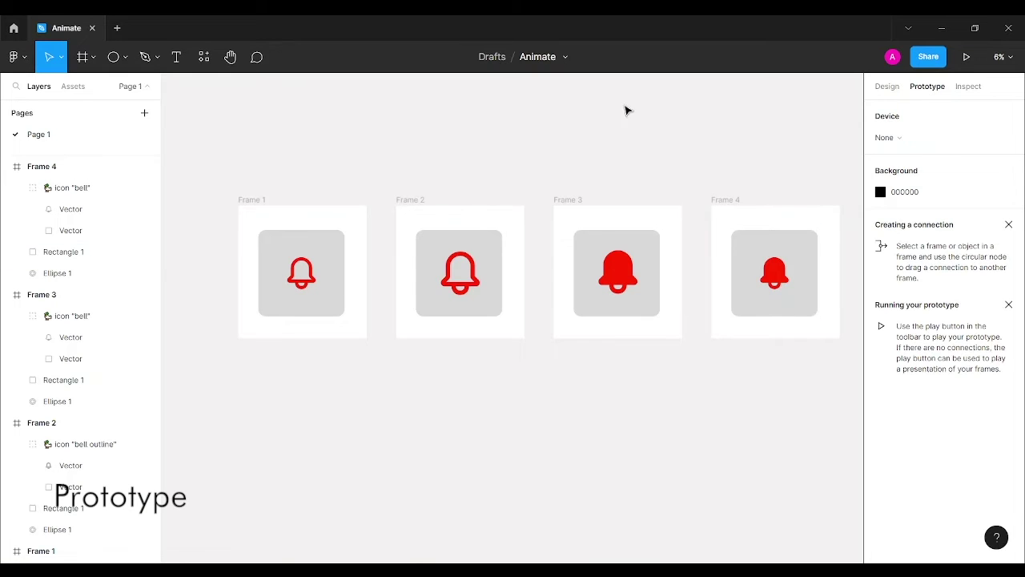
left_click(240, 199)
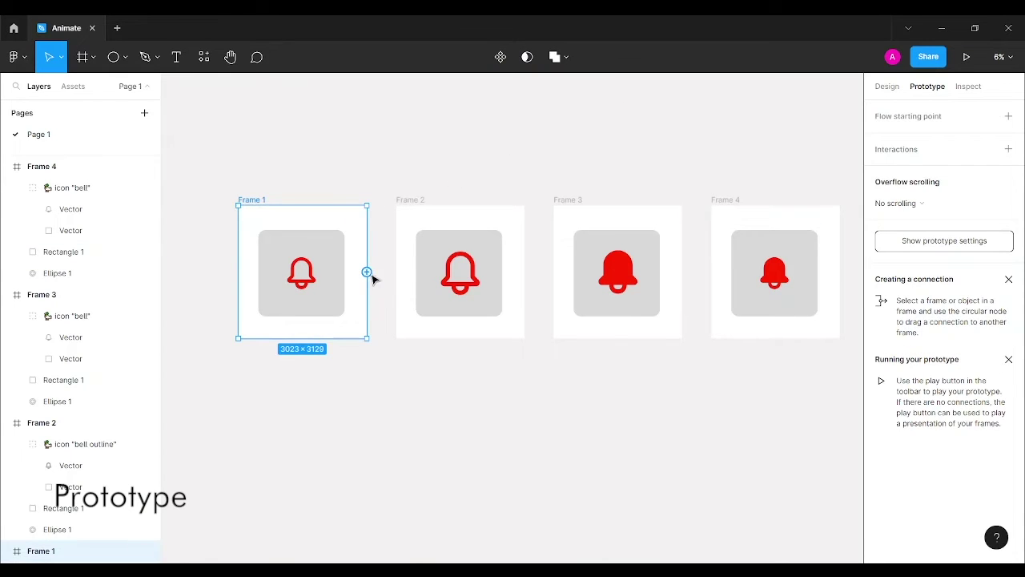
left_click_drag(368, 274, 397, 269)
left_click_drag(406, 275, 406, 275)
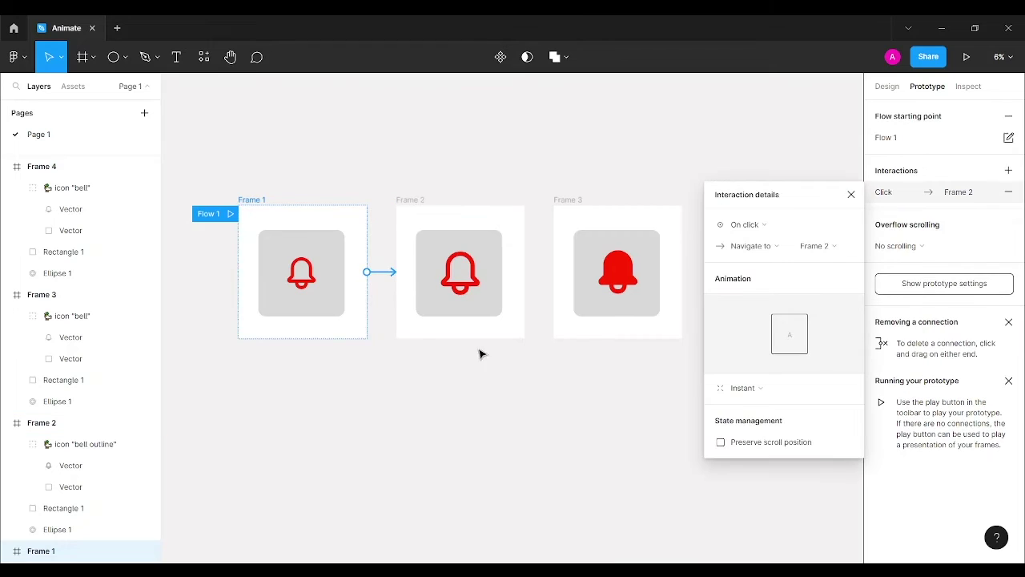
left_click(777, 229)
left_click(775, 255)
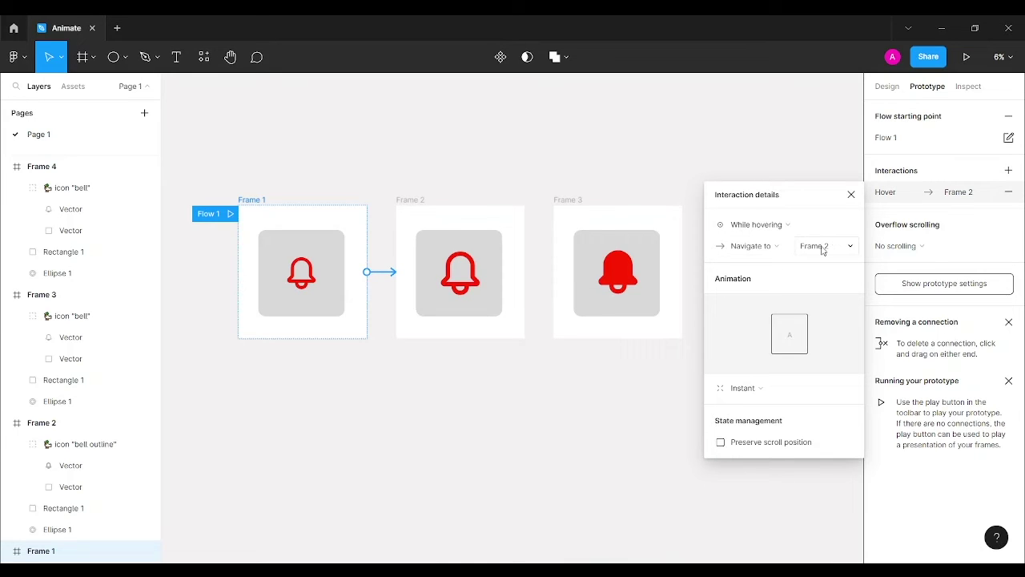
Set the Frame 1 interaction's animation to Smart animate.
left_click(766, 389)
left_click(766, 422)
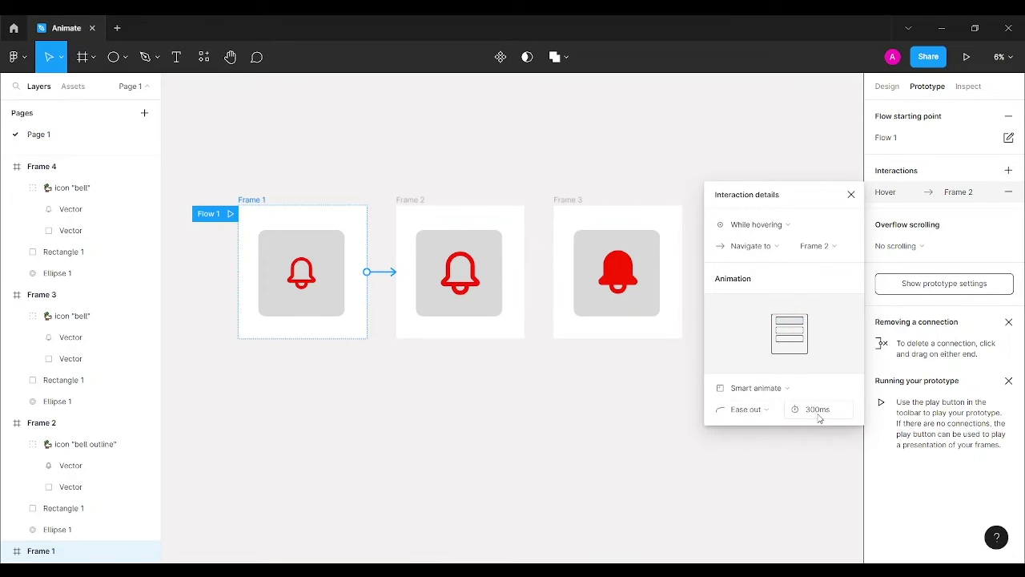
left_click(852, 195)
left_click(607, 160)
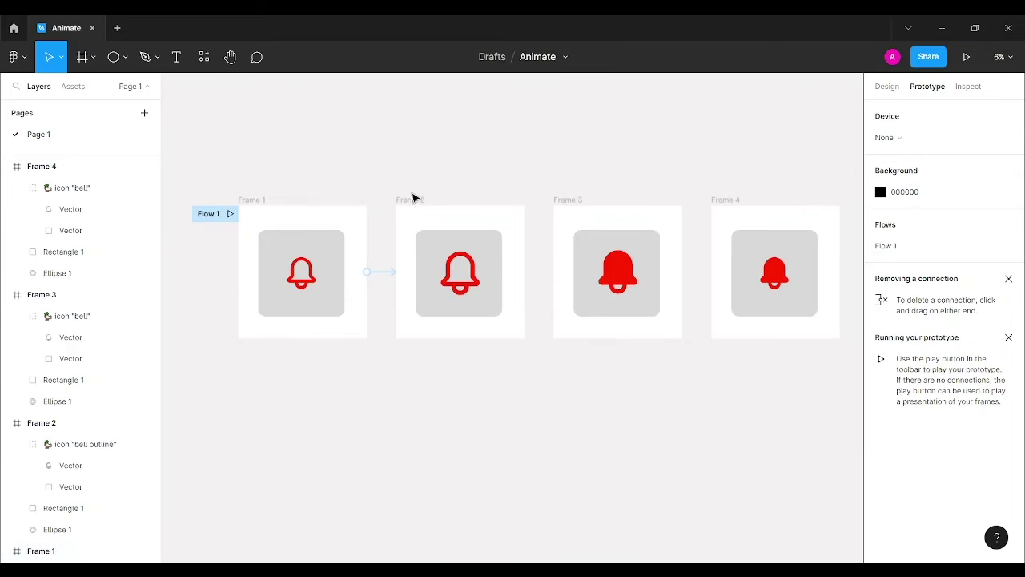
Connect Frame 2 to Frame 3, keeping the On click trigger with Smart animate.
left_click(406, 200)
left_click_drag(525, 273, 564, 274)
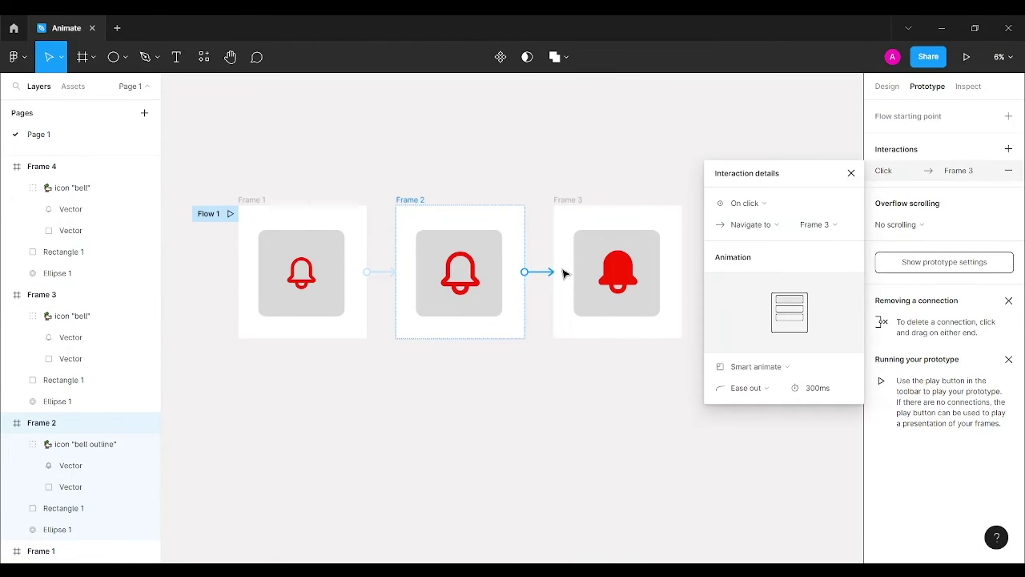
left_click(781, 207)
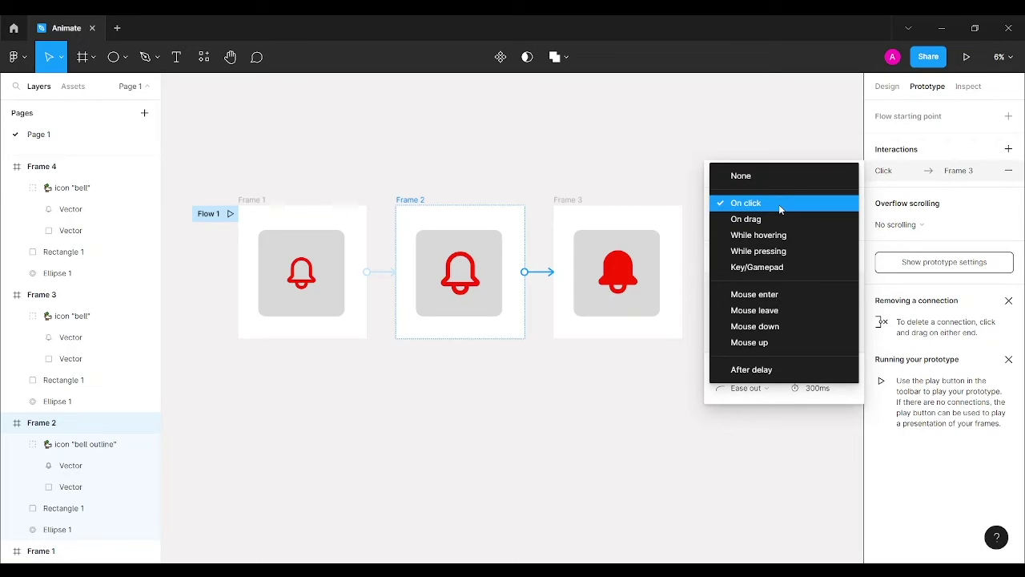
left_click(781, 207)
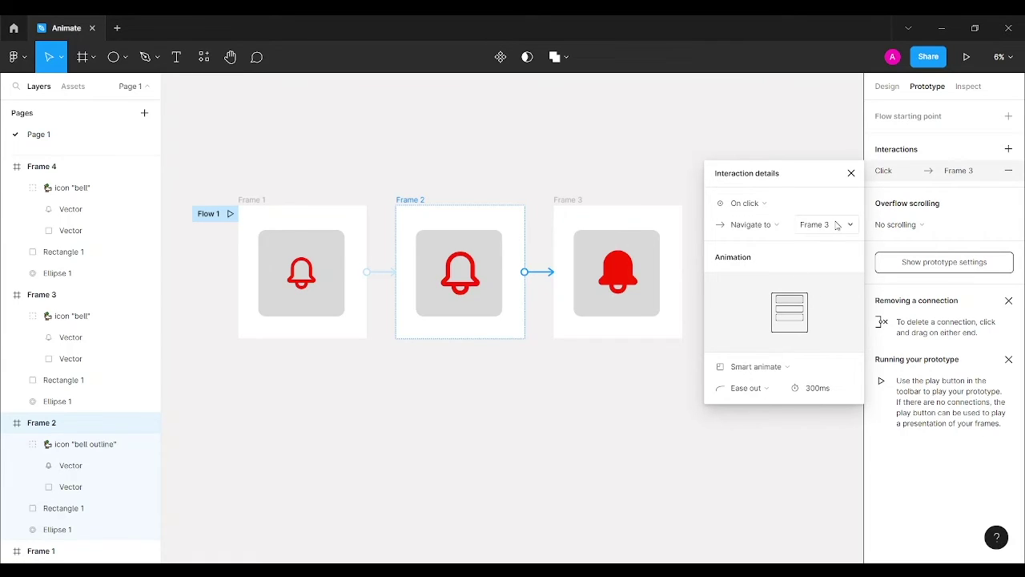
left_click(852, 173)
left_click_drag(712, 157, 568, 148)
left_click(568, 147)
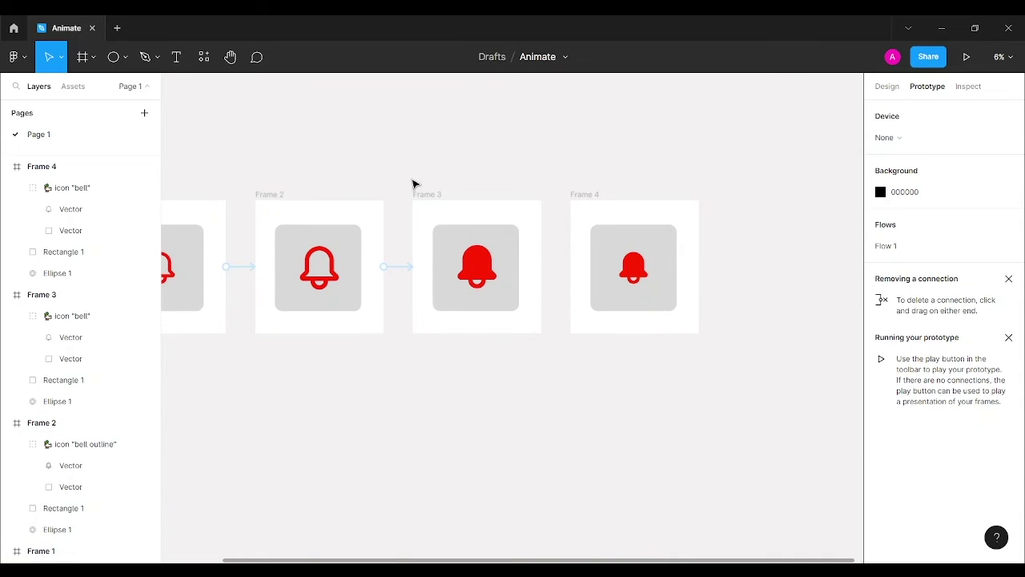
Connect Frame 3 to Frame 4 with an After delay 800ms Smart animate interaction.
left_click(433, 199)
left_click_drag(542, 266, 586, 265)
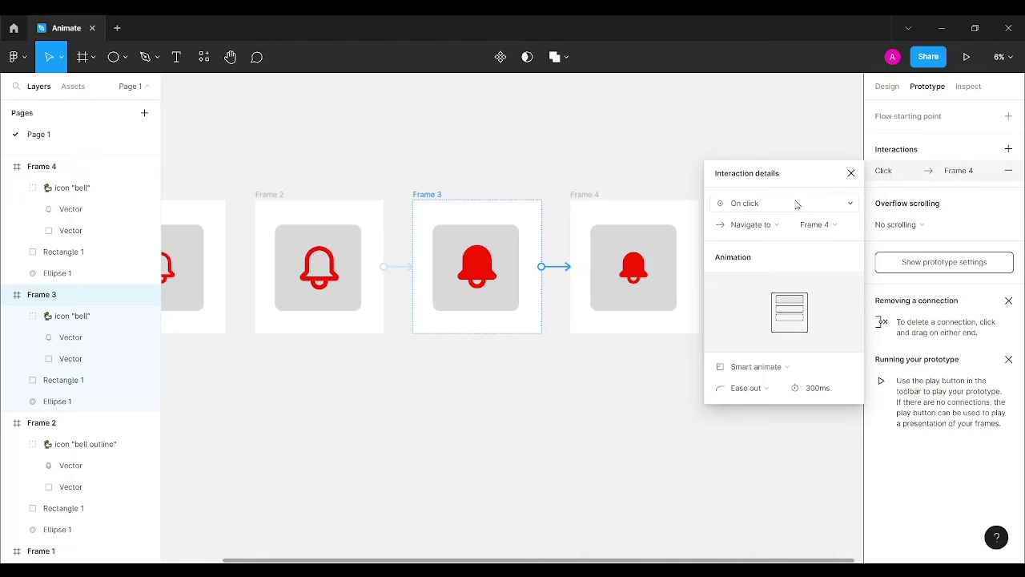
left_click(795, 203)
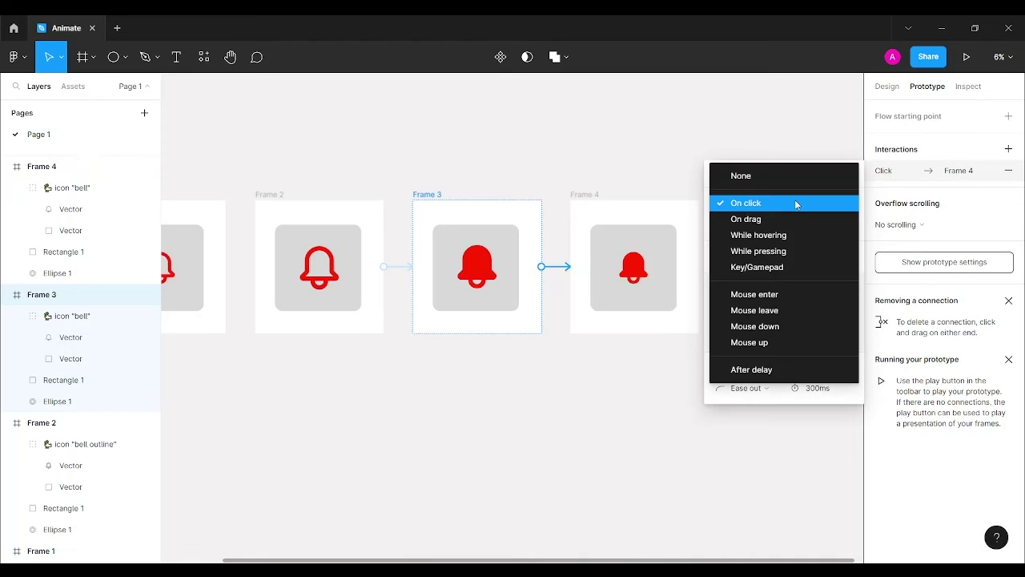
left_click(783, 371)
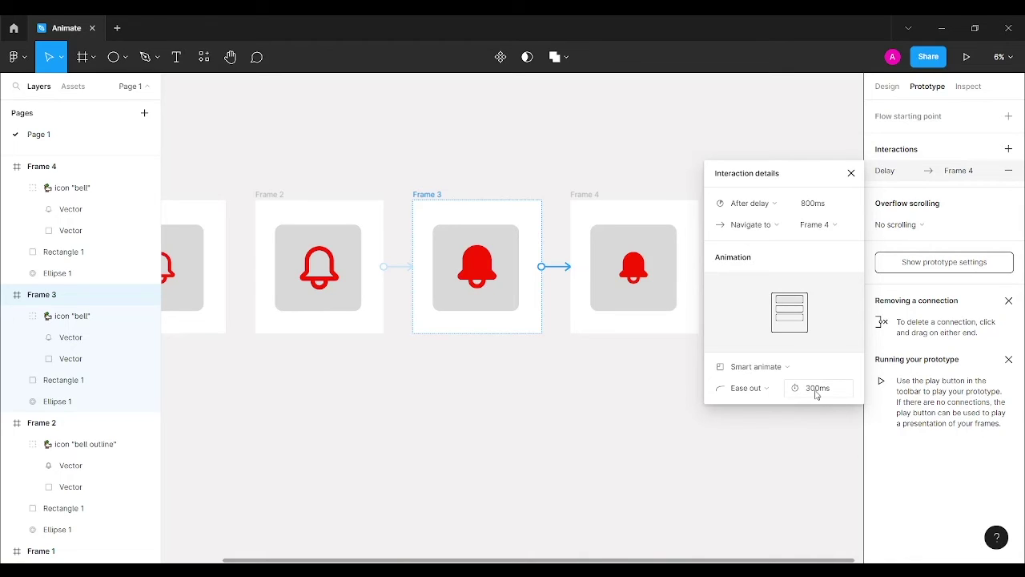
left_click(851, 174)
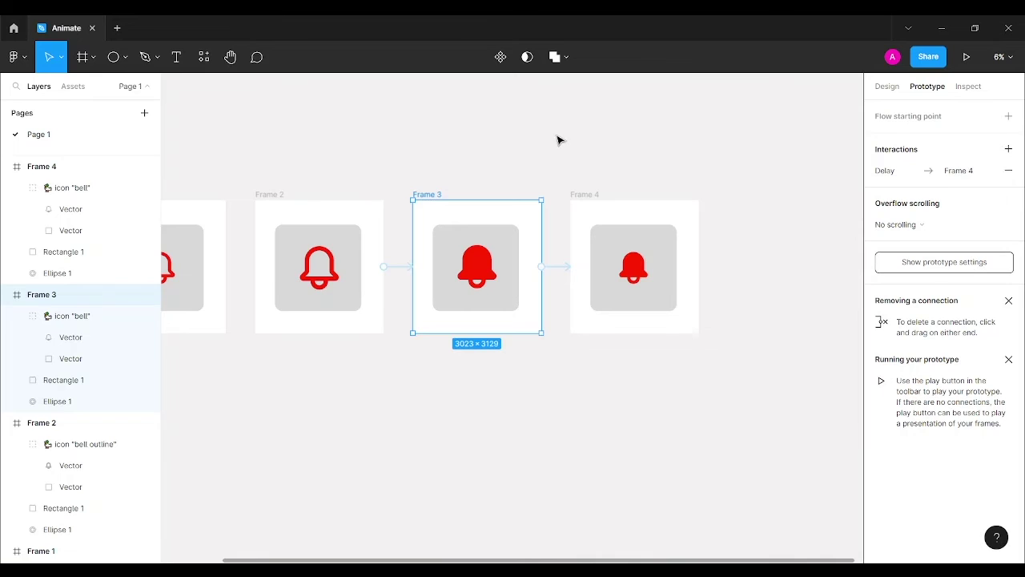
scroll(559, 140, "down", 1)
Bring all four frames into view, clear the selection, and start presenting the prototype.
left_click_drag(507, 131, 638, 153)
left_click(638, 153)
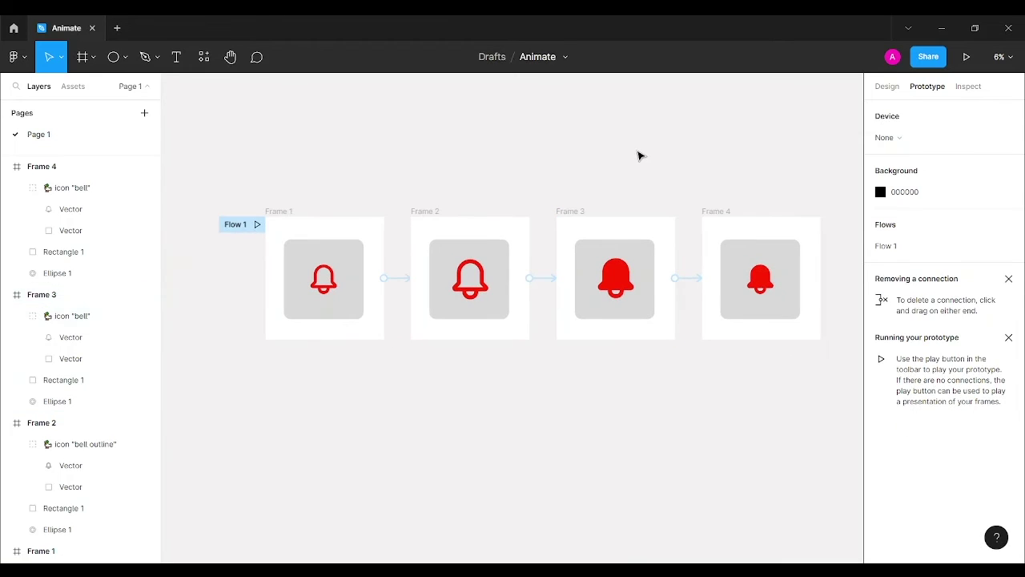
left_click(966, 58)
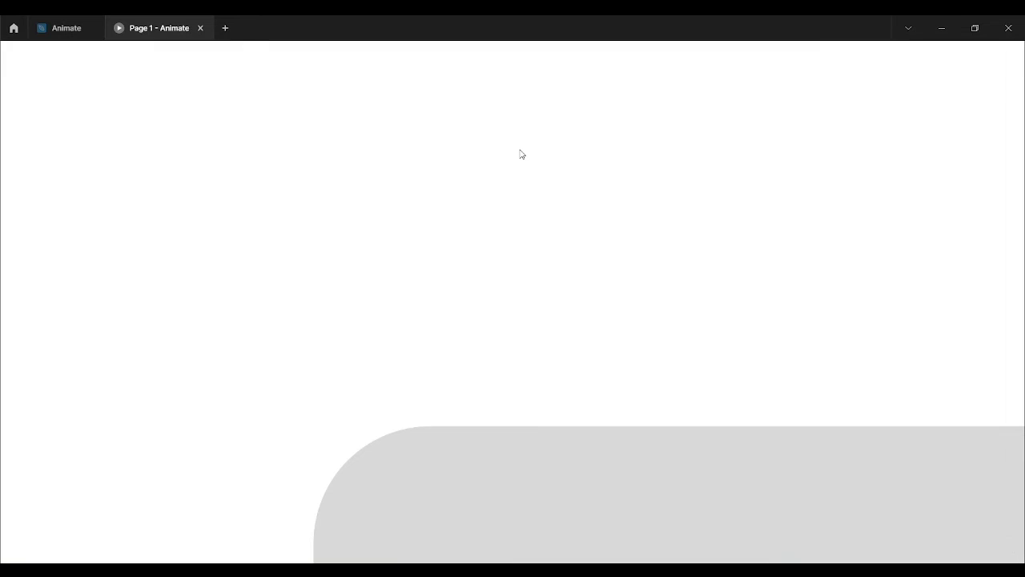
Fit the presentation to the screen, test the bell animation, and return to the Animate editor tab.
key("z")
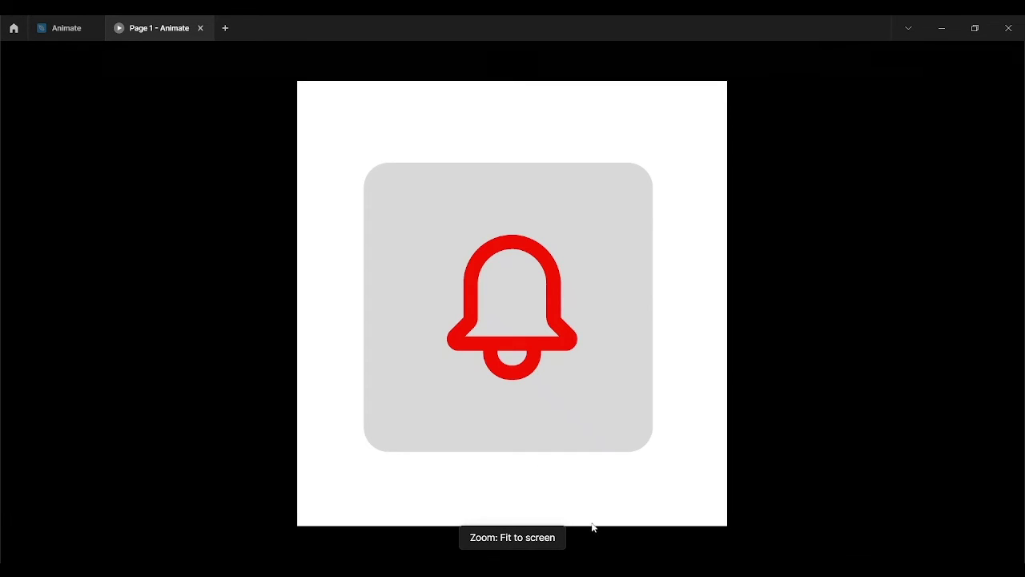
mouse_move(546, 348)
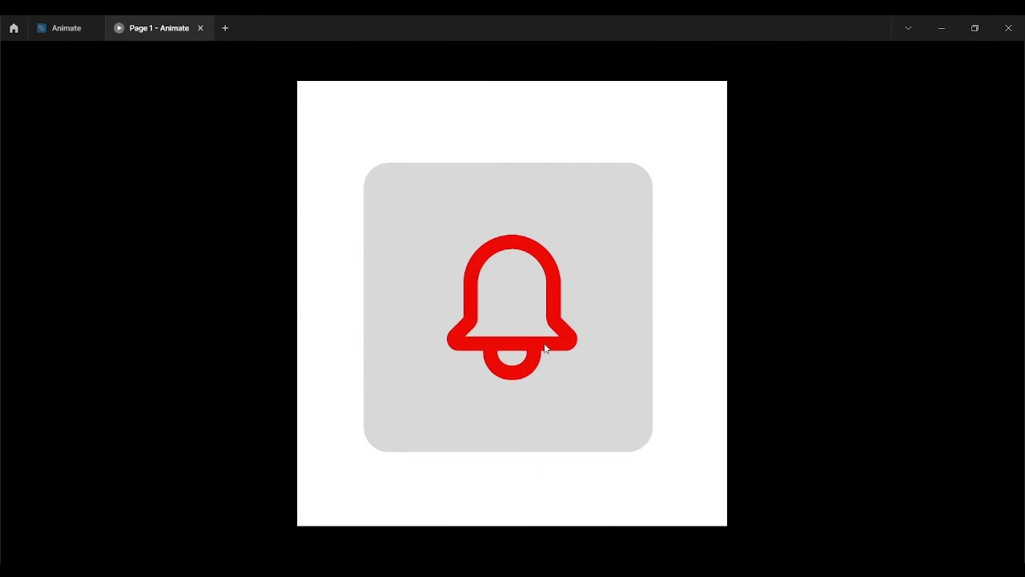
mouse_move(570, 361)
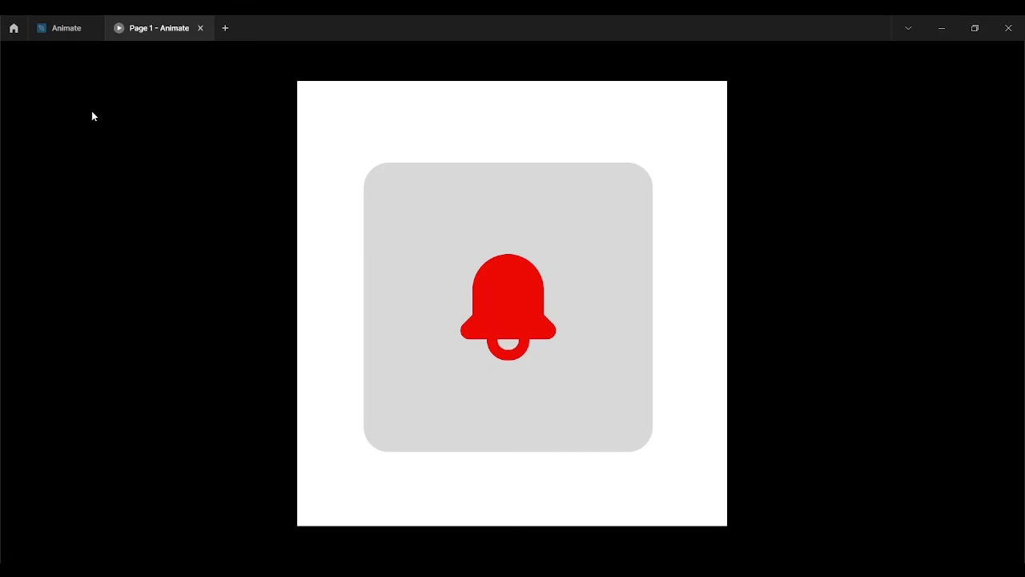
left_click(76, 29)
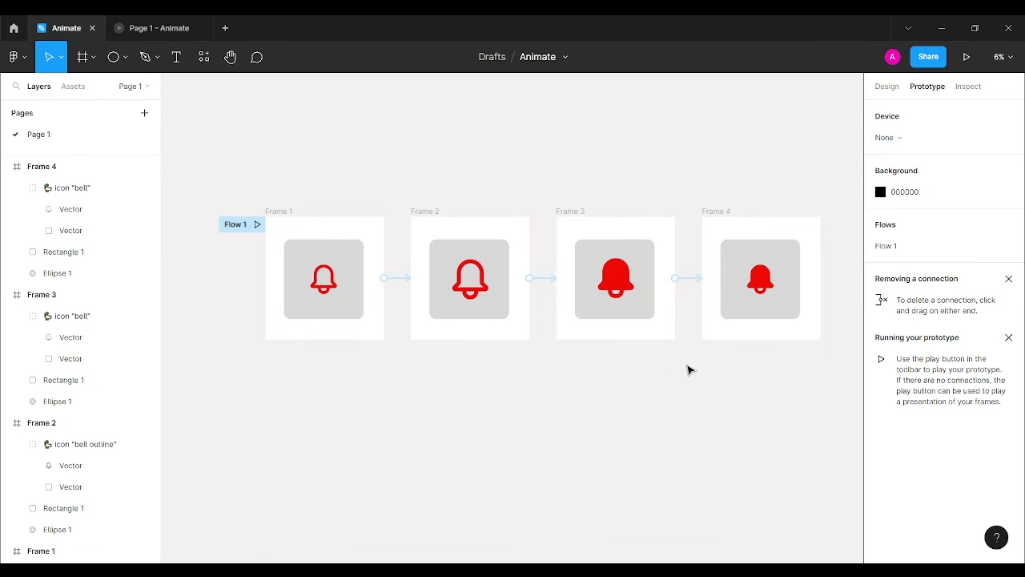
In the Design panel, enlarge Frame 3's Ellipse 1 to 2564×2564 around the bell.
left_click(883, 87)
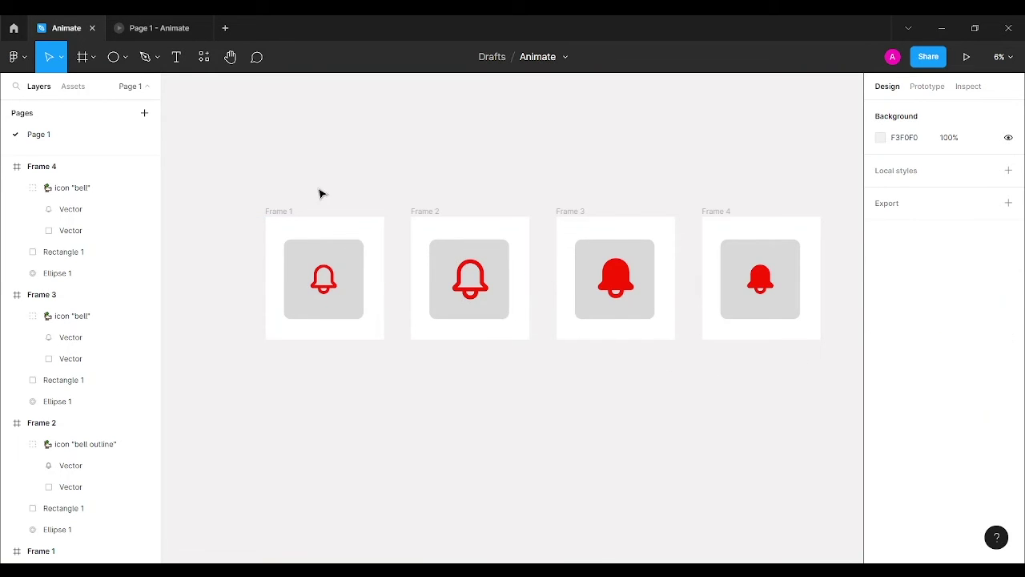
scroll(686, 341, "up", 3)
scroll(605, 330, "right", 3)
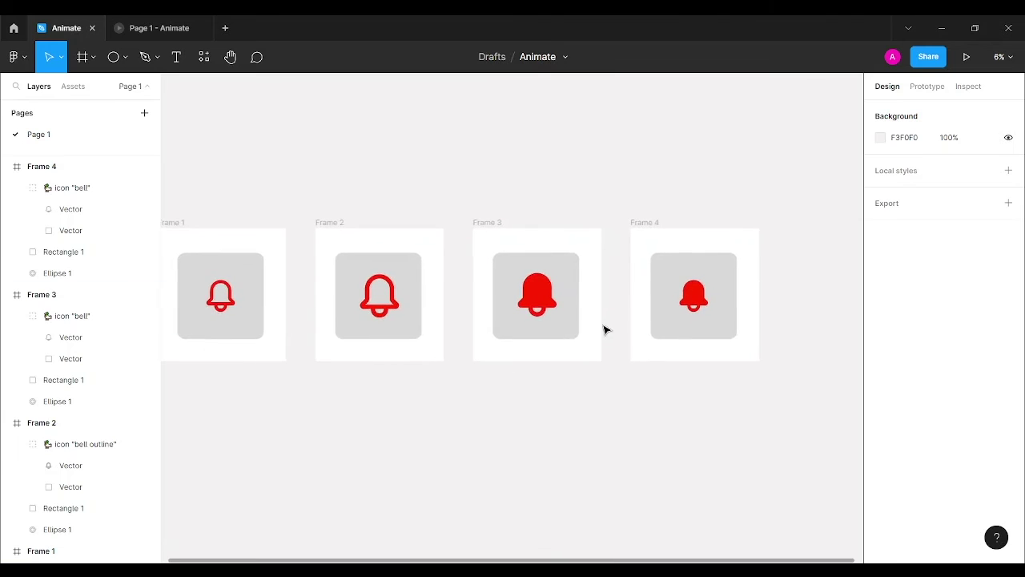
scroll(605, 330, "up", 1)
left_click(470, 206)
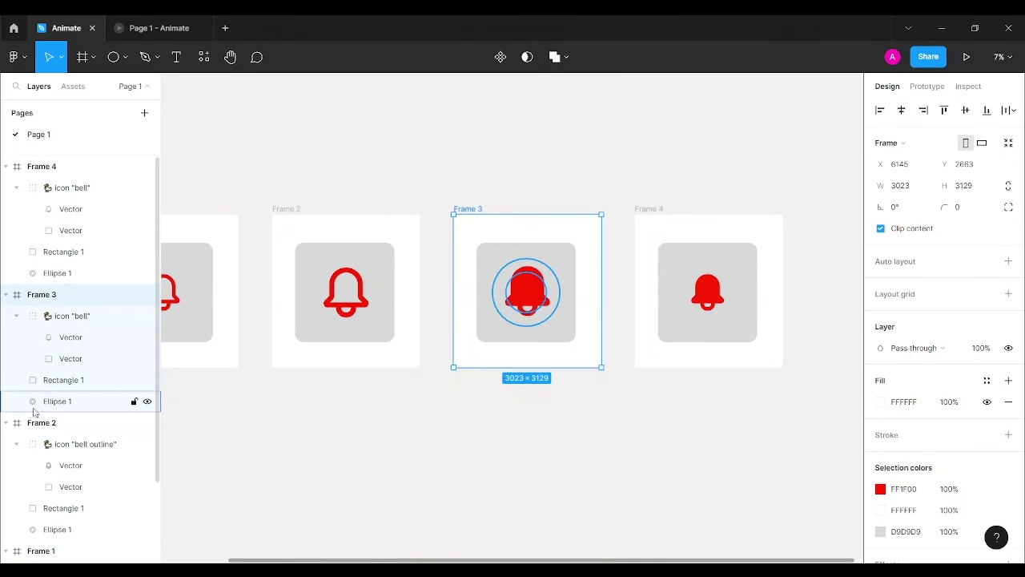
left_click(69, 401)
left_click_drag(558, 326, 546, 348)
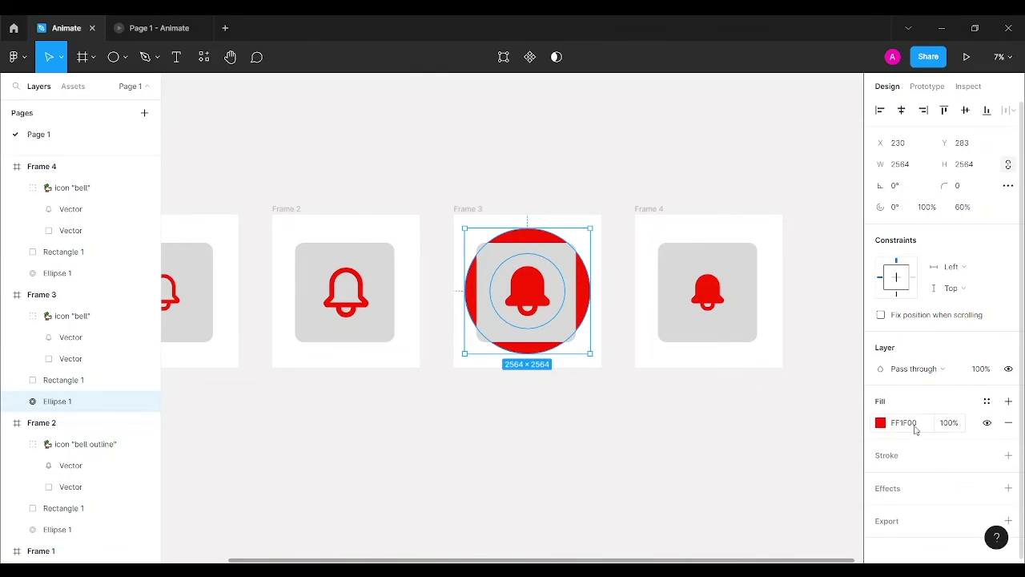
Set Ellipse 1's red fill opacity to 0% so the ring disappears.
left_click(881, 422)
left_click_drag(851, 426, 737, 433)
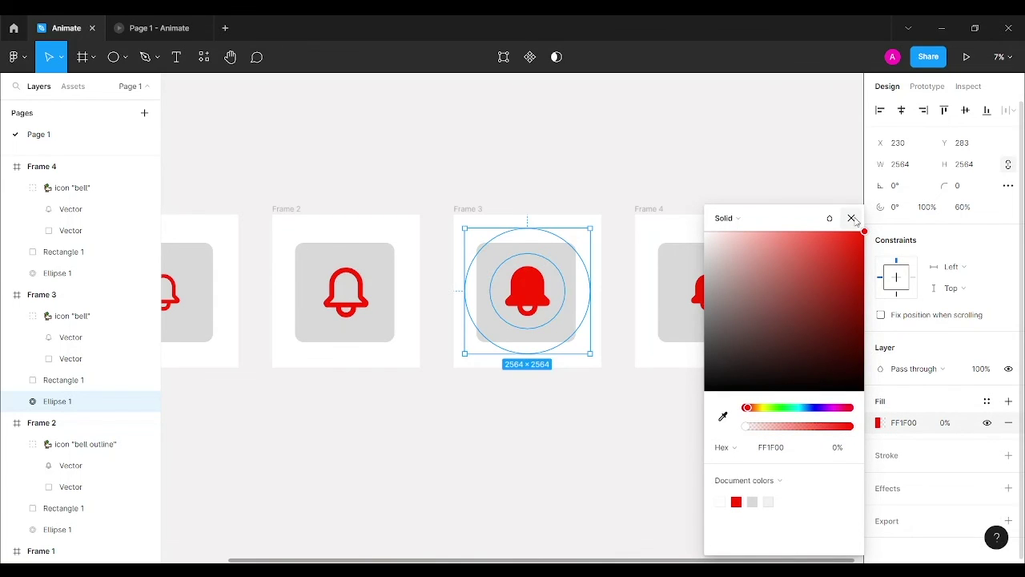
left_click(852, 218)
left_click(649, 145)
left_click(927, 86)
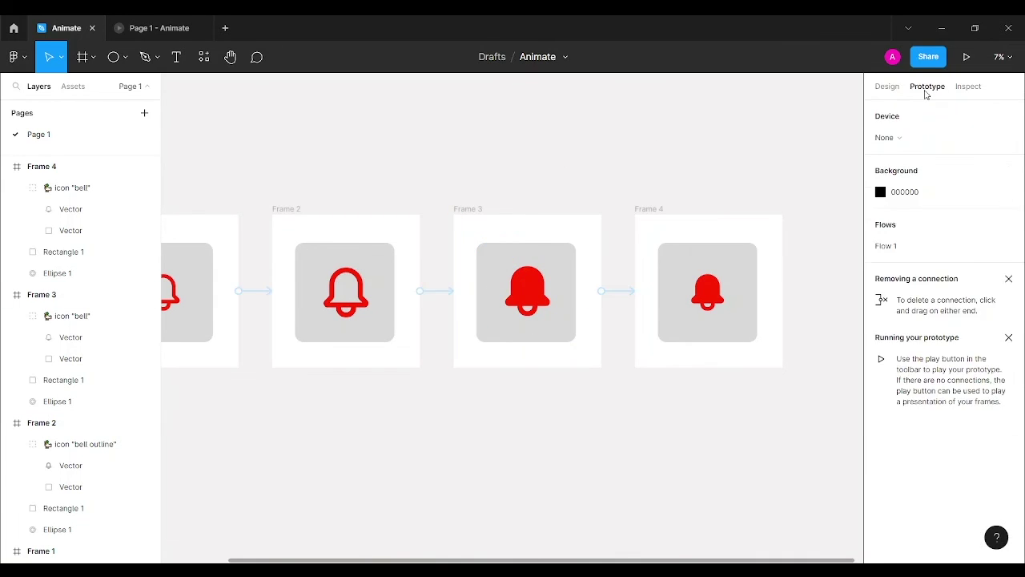
Restart the Page 1 - Animate presentation and play the outline-to-filled bell transition.
left_click(173, 28)
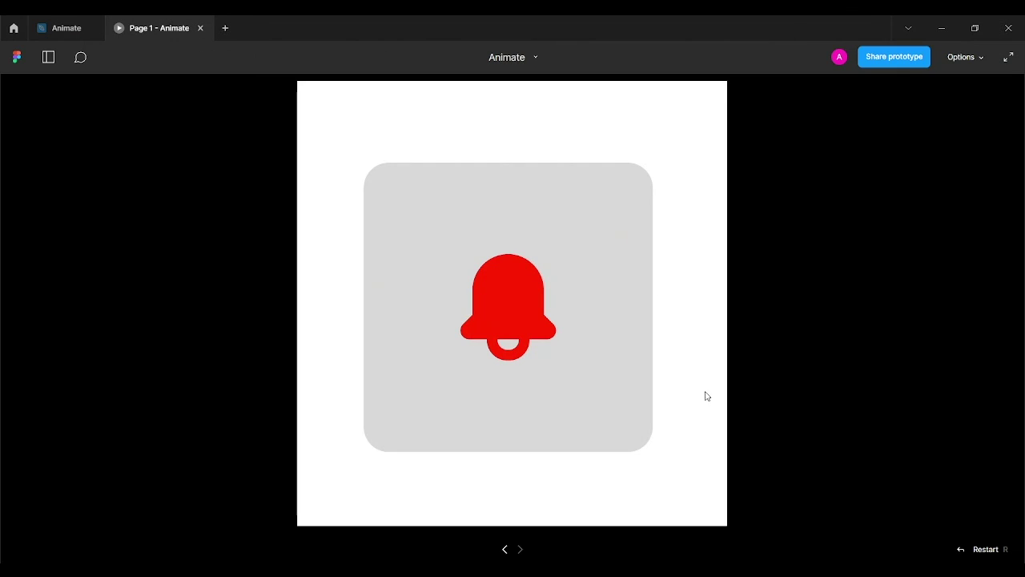
left_click(987, 551)
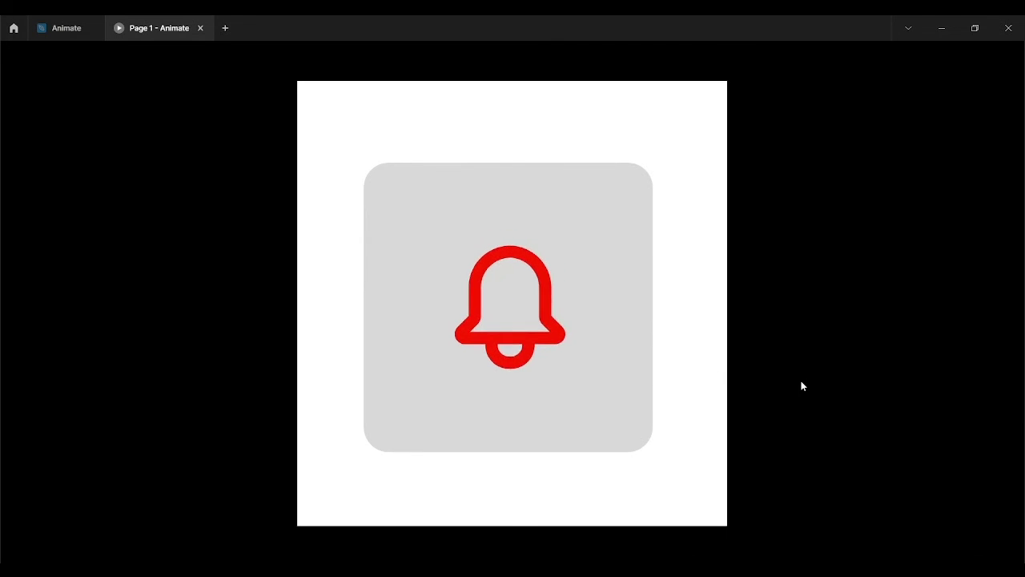
left_click(565, 346)
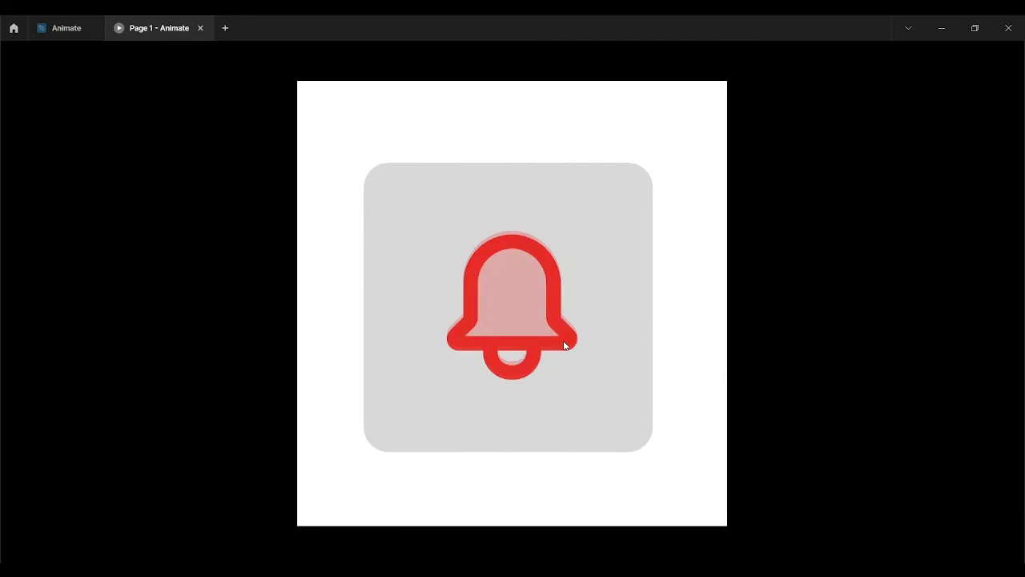